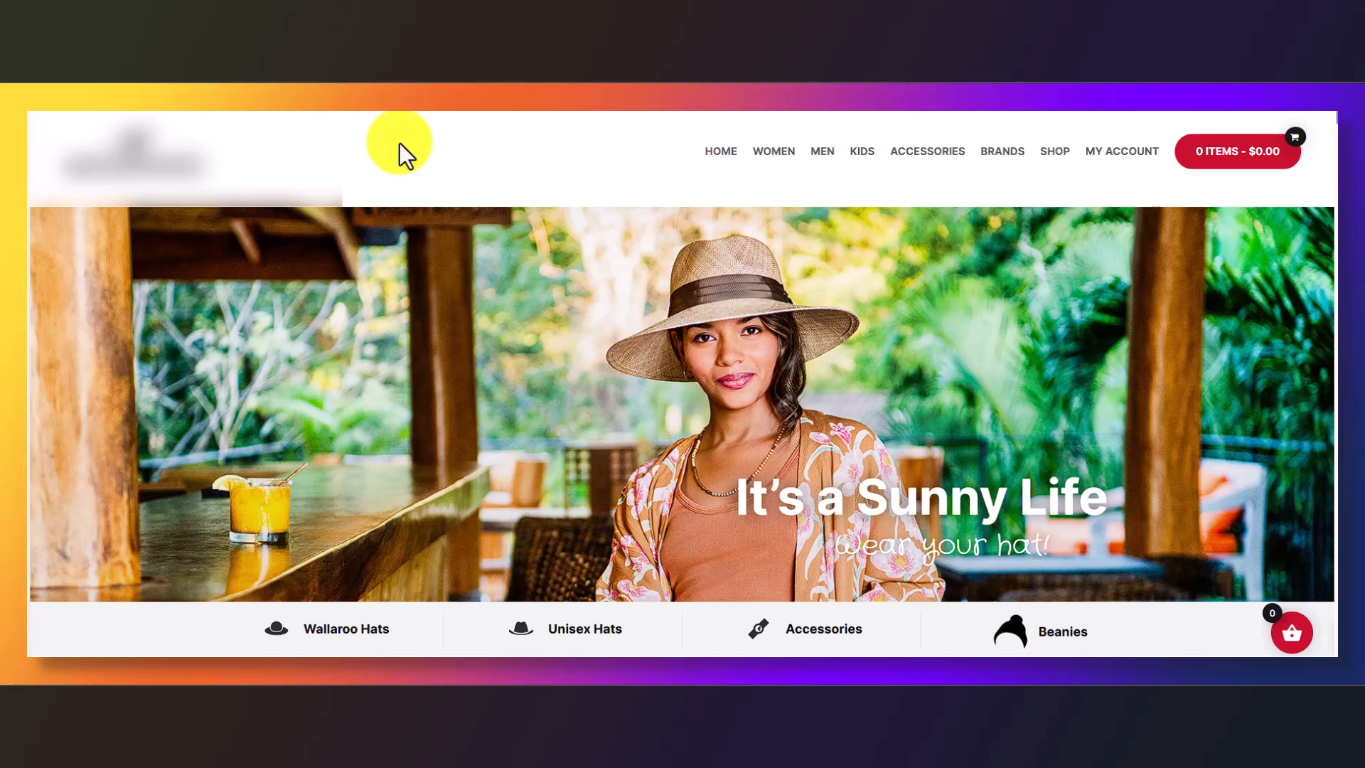
Scroll through the hat store's Backup Migration page to review the Create backup(s) options
{"action": "scroll", "coordinate": [646, 320], "scroll_direction": "down", "scroll_amount": 10}
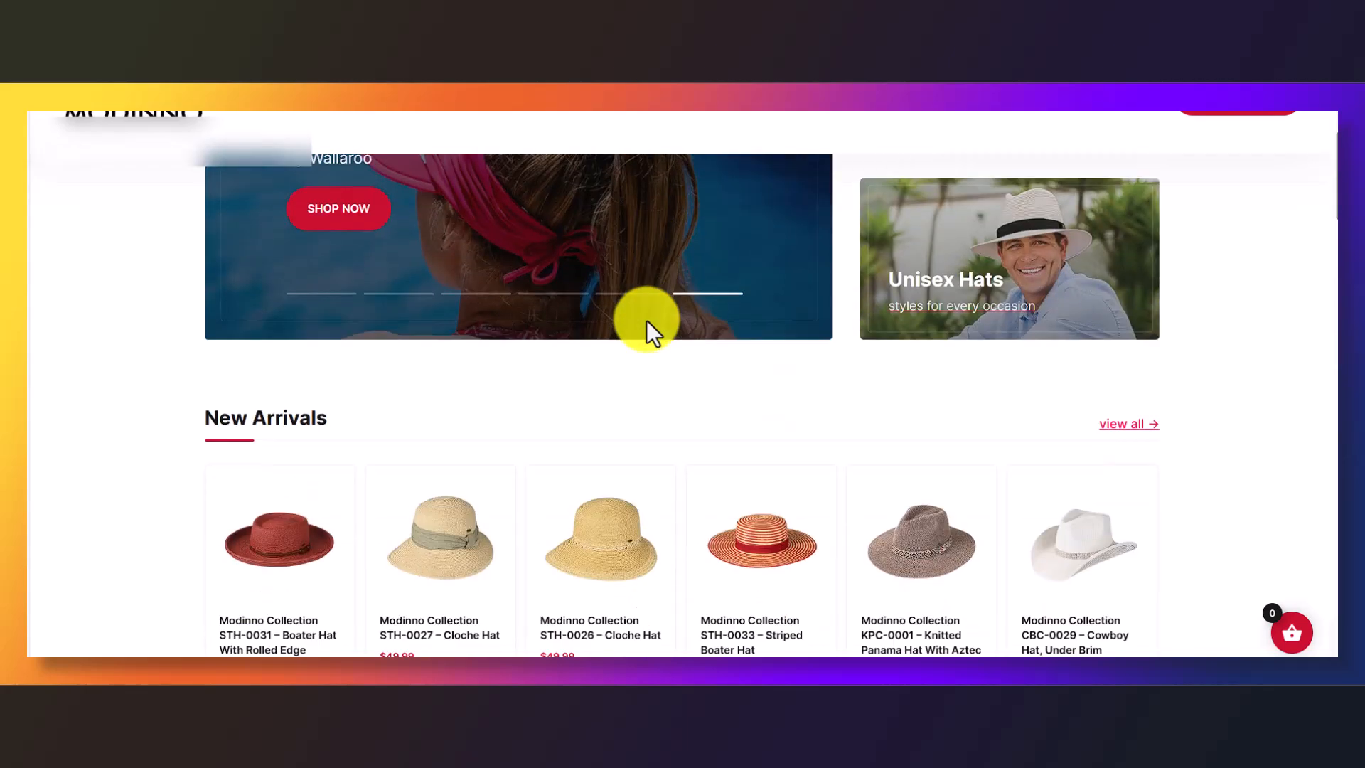
{"action": "scroll", "coordinate": [646, 320], "scroll_direction": "down", "scroll_amount": 15}
{"action": "scroll", "coordinate": [646, 320], "scroll_direction": "down", "scroll_amount": 4}
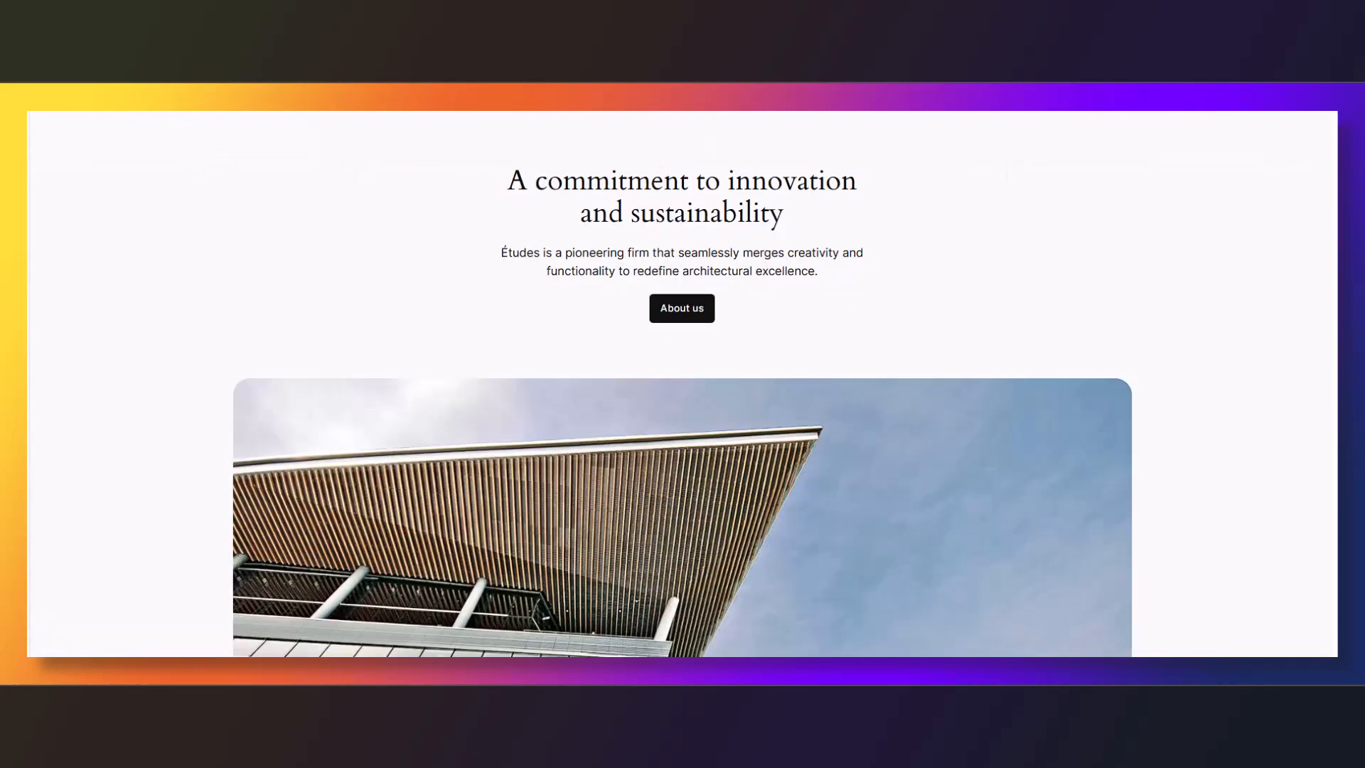
{"action": "scroll", "coordinate": [1036, 233], "scroll_direction": "down", "scroll_amount": 3}
{"action": "scroll", "coordinate": [1035, 231], "scroll_direction": "down", "scroll_amount": 20}
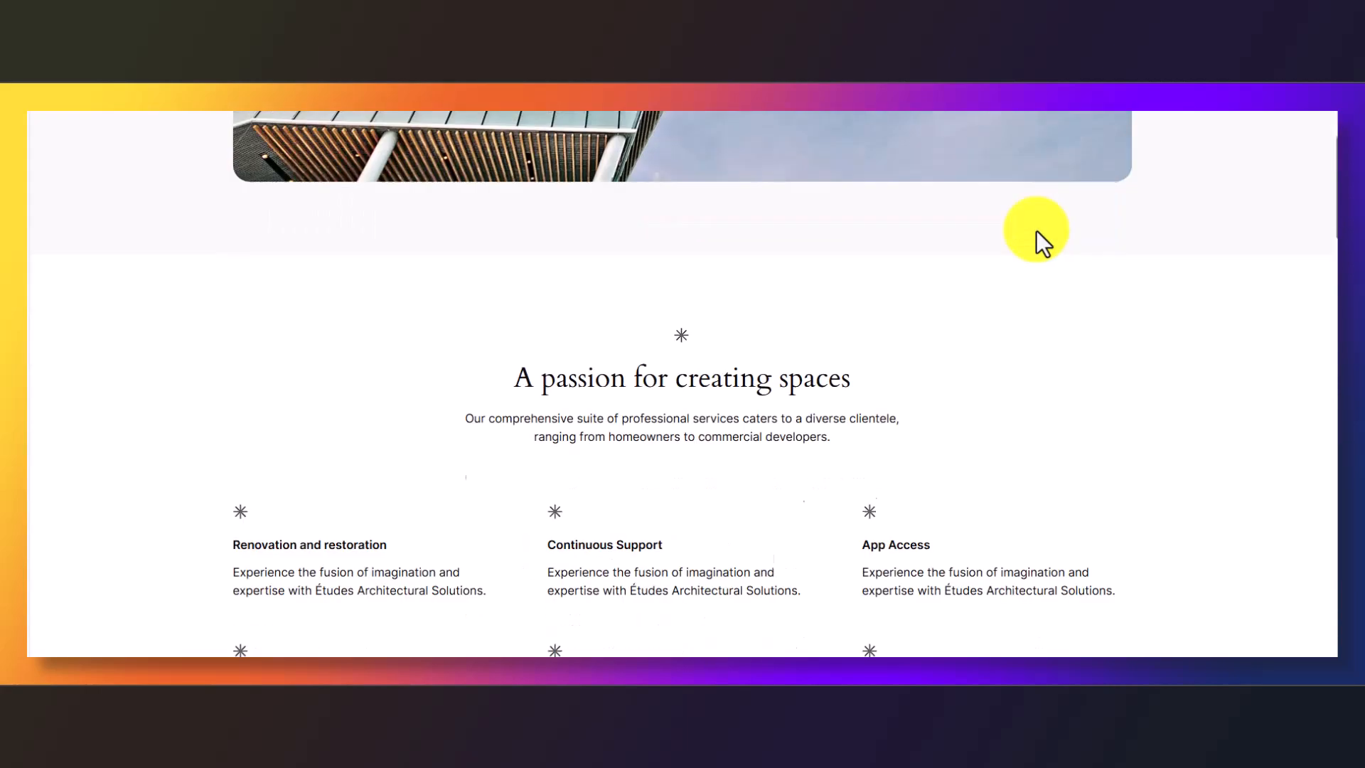
{"action": "scroll", "coordinate": [1017, 319], "scroll_direction": "down", "scroll_amount": 20}
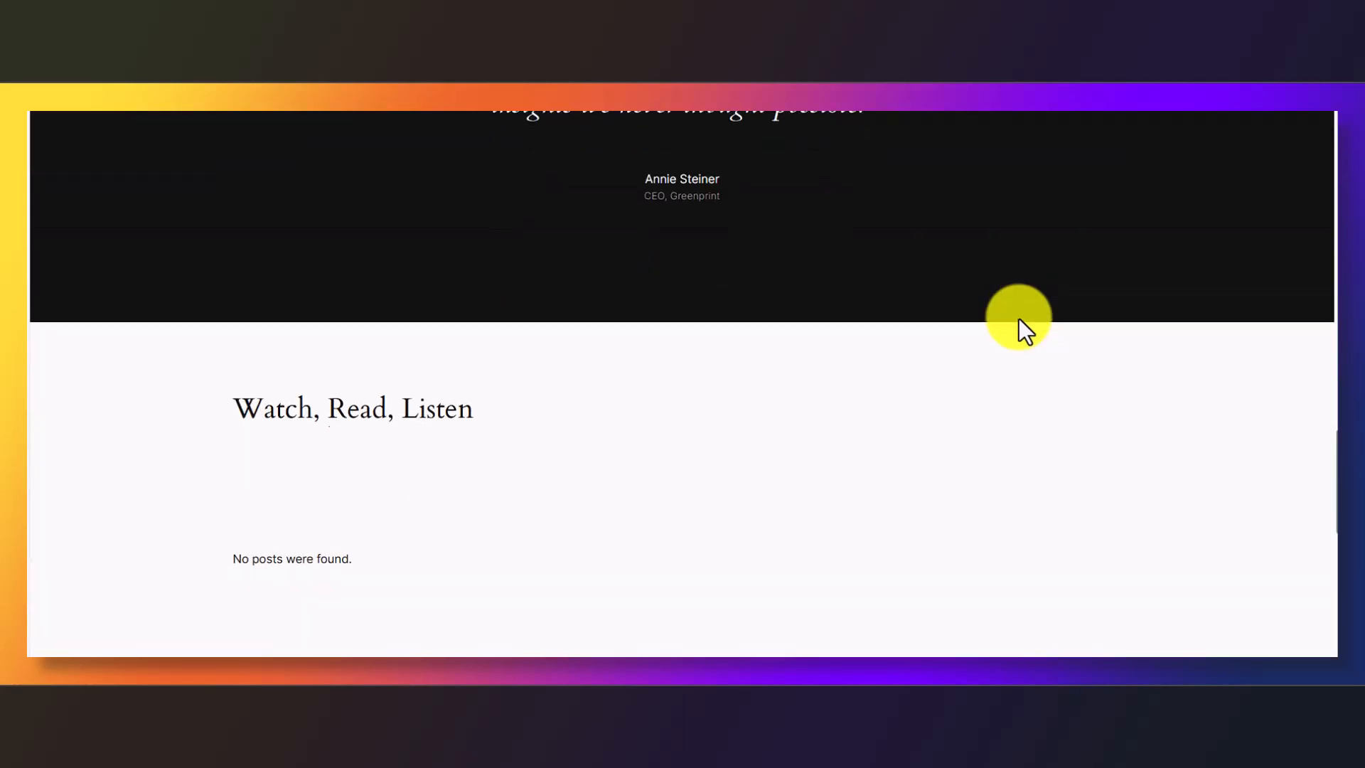
{"action": "scroll", "coordinate": [1017, 319], "scroll_direction": "up", "scroll_amount": 5}
{"action": "scroll", "coordinate": [1013, 327], "scroll_direction": "up", "scroll_amount": 20}
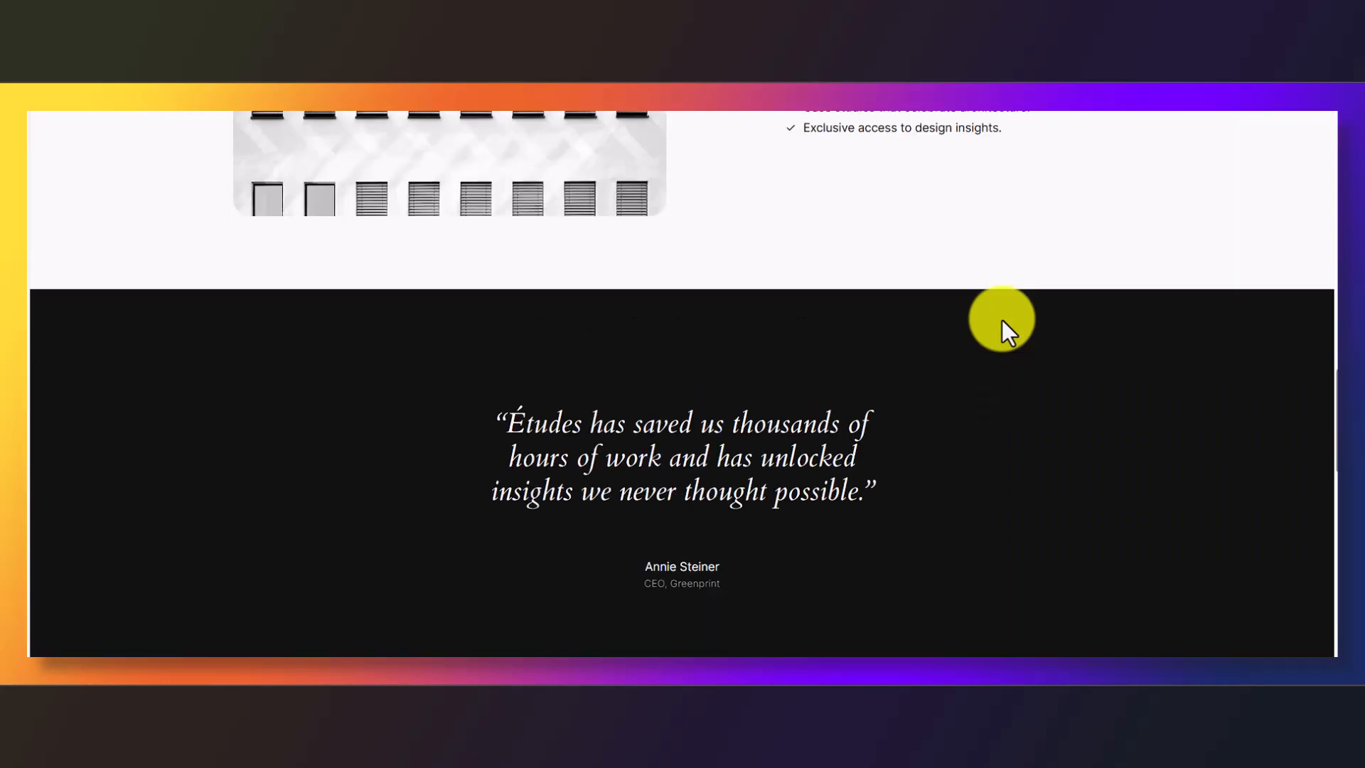
{"action": "scroll", "coordinate": [994, 326], "scroll_direction": "up", "scroll_amount": 3}
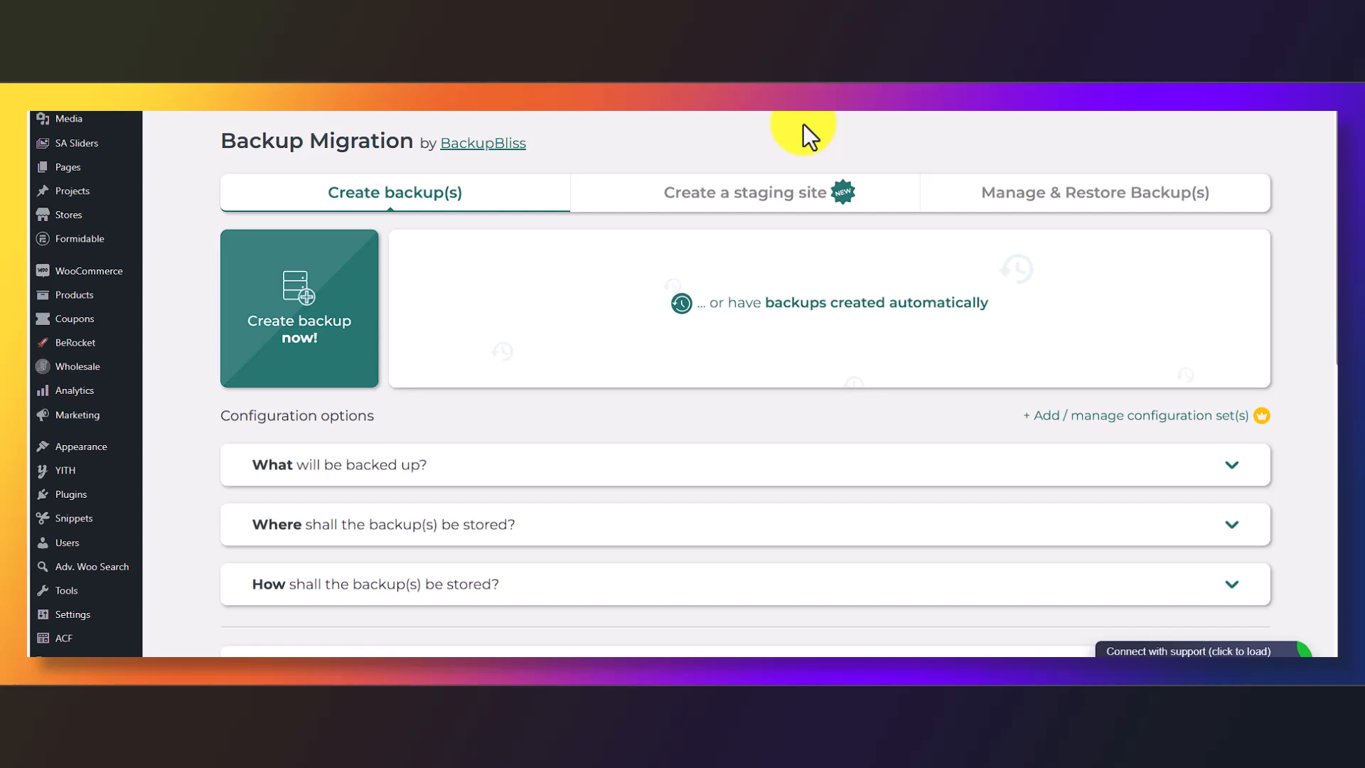
Scroll down the Backup Migration page to its 'What will be backed up?' section
{"action": "scroll", "coordinate": [661, 378], "scroll_direction": "down", "scroll_amount": 5}
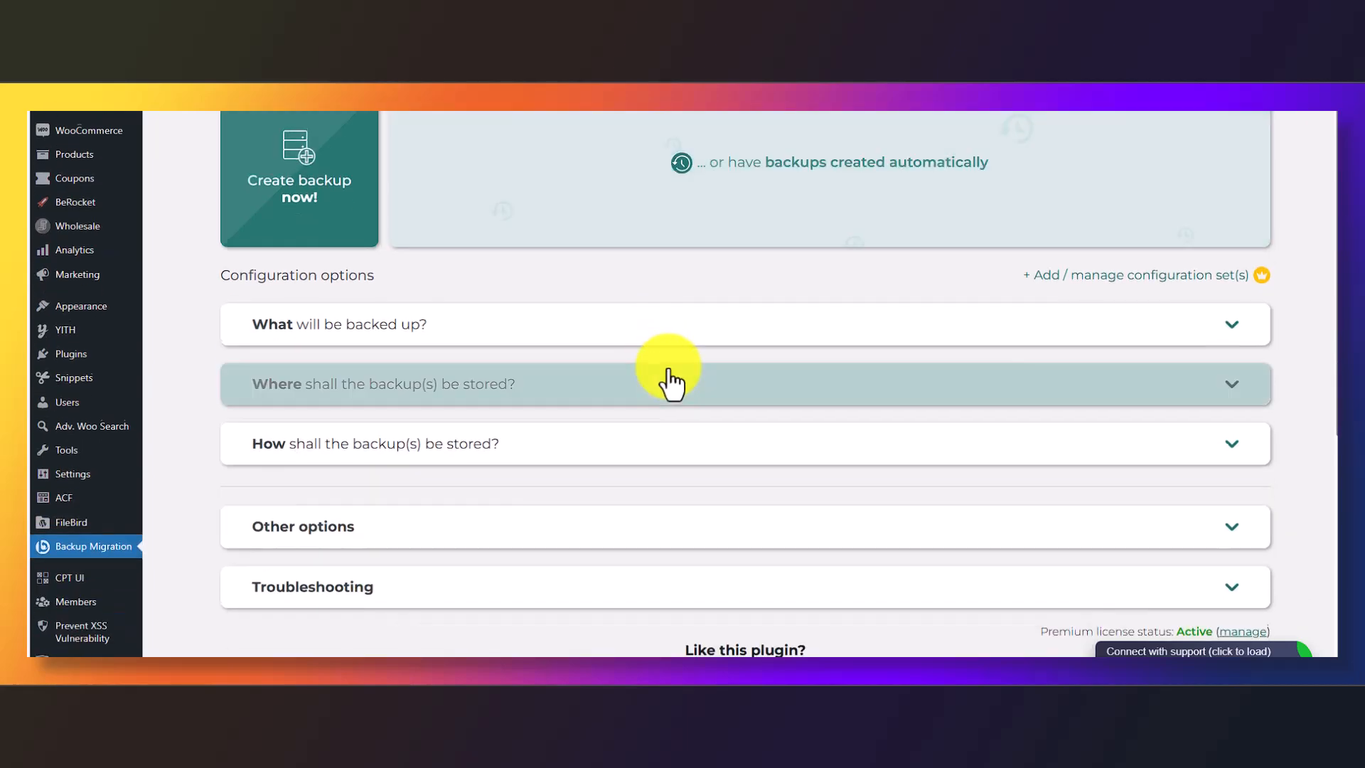
{"action": "scroll", "coordinate": [782, 398], "scroll_direction": "down", "scroll_amount": 3}
{"action": "scroll", "coordinate": [768, 405], "scroll_direction": "up", "scroll_amount": 8}
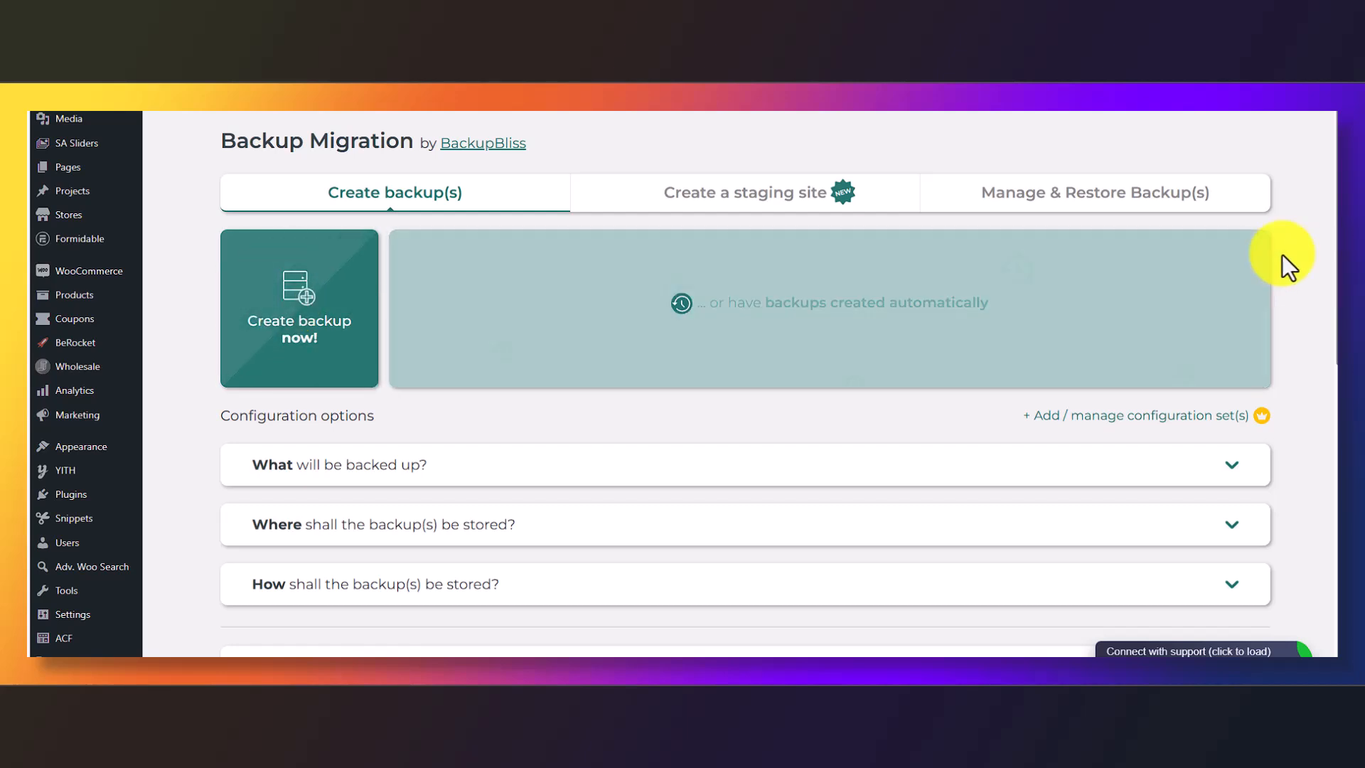
{"action": "scroll", "coordinate": [1307, 253], "scroll_direction": "down", "scroll_amount": 1}
{"action": "scroll", "coordinate": [1311, 259], "scroll_direction": "down", "scroll_amount": 1}
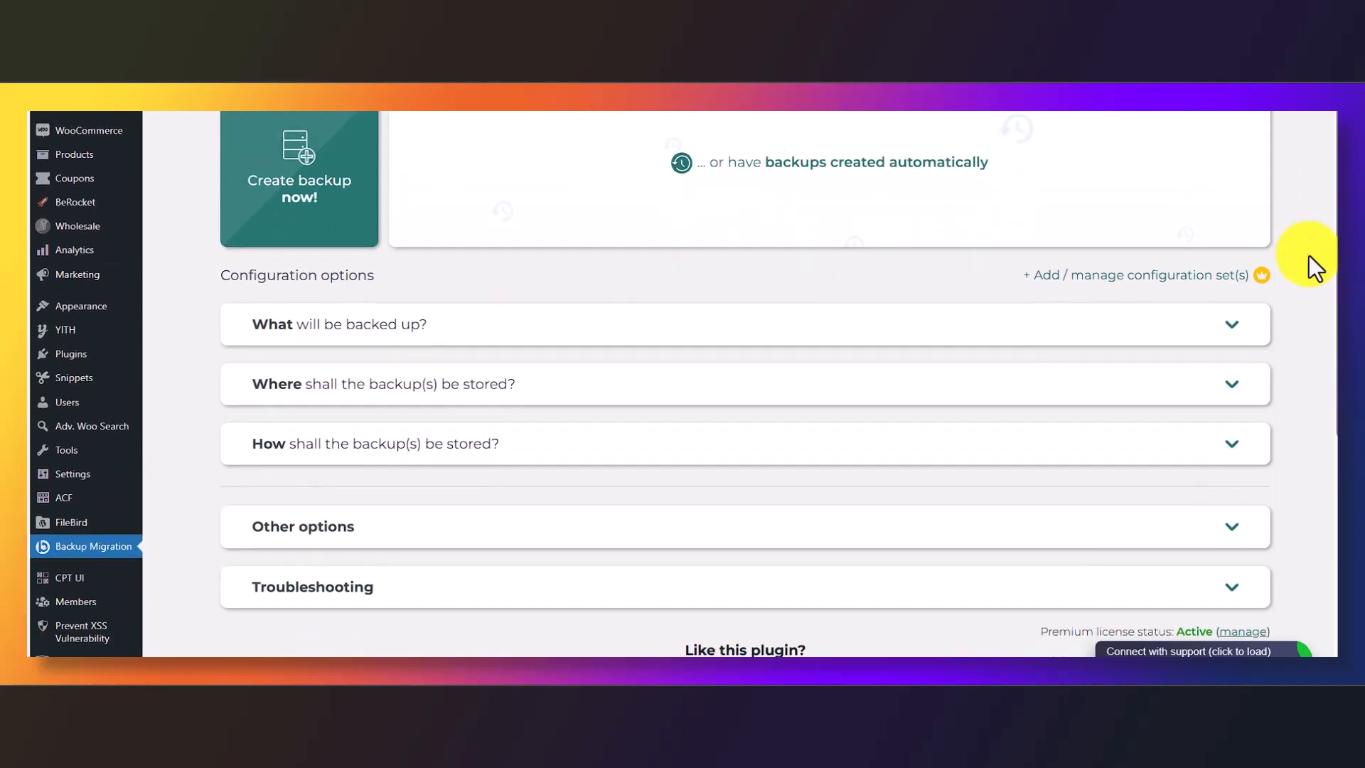
{"action": "left_click", "coordinate": [1229, 336]}
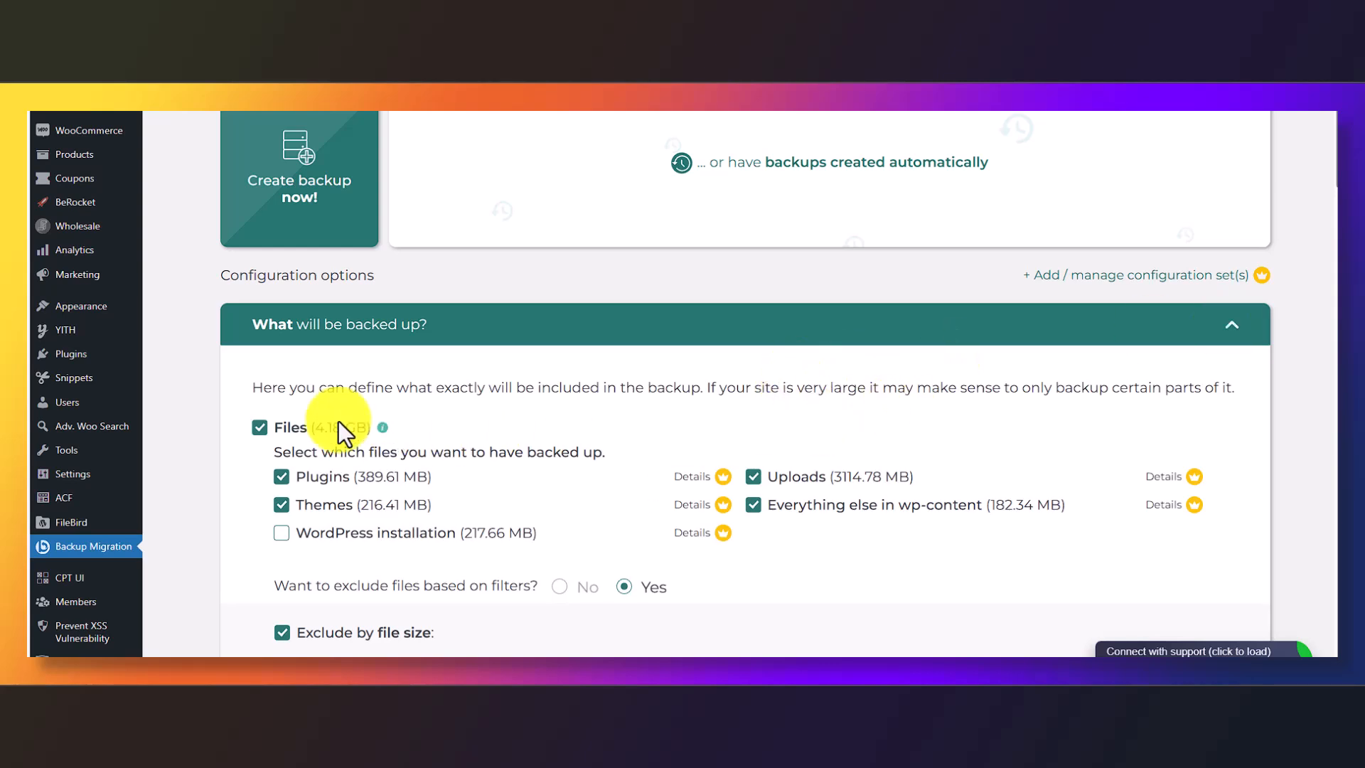
{"action": "scroll", "coordinate": [611, 398], "scroll_direction": "down", "scroll_amount": 1}
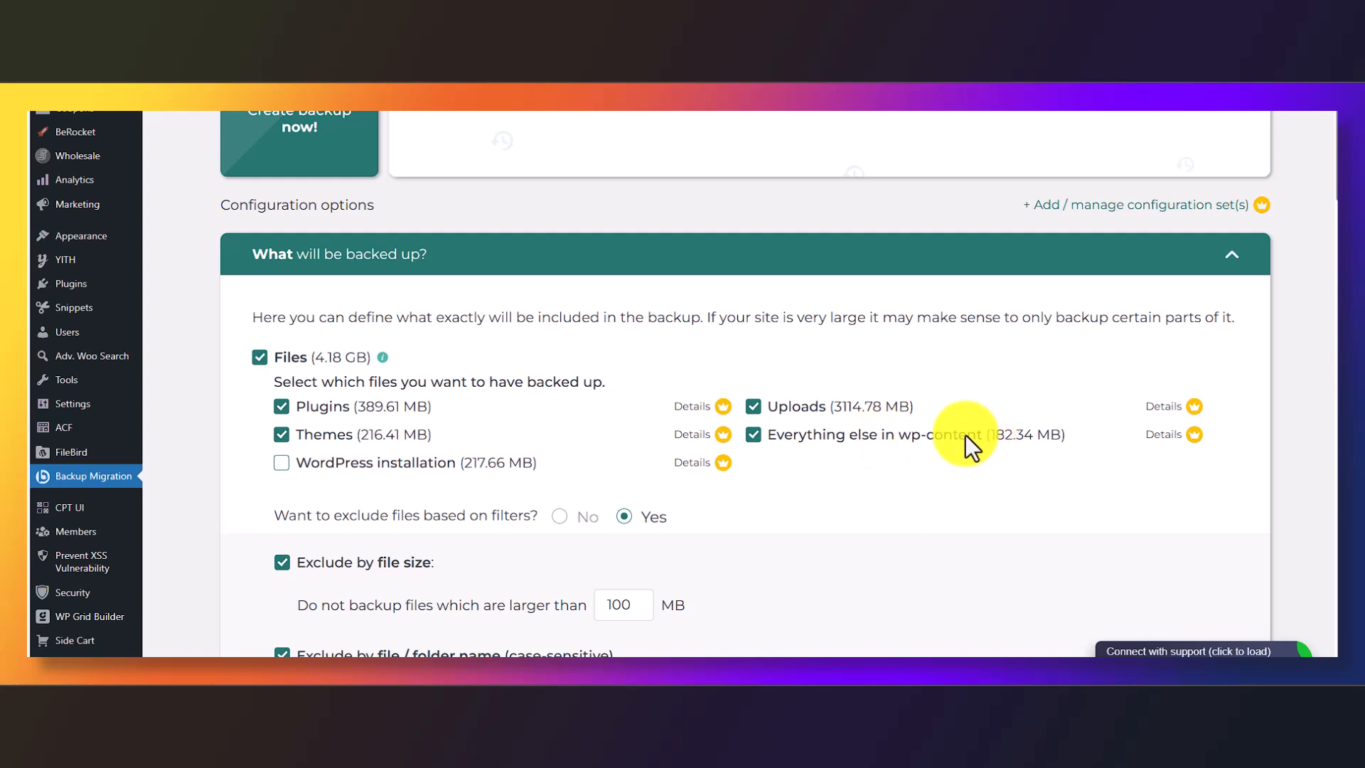
{"action": "scroll", "coordinate": [964, 435], "scroll_direction": "down", "scroll_amount": 3}
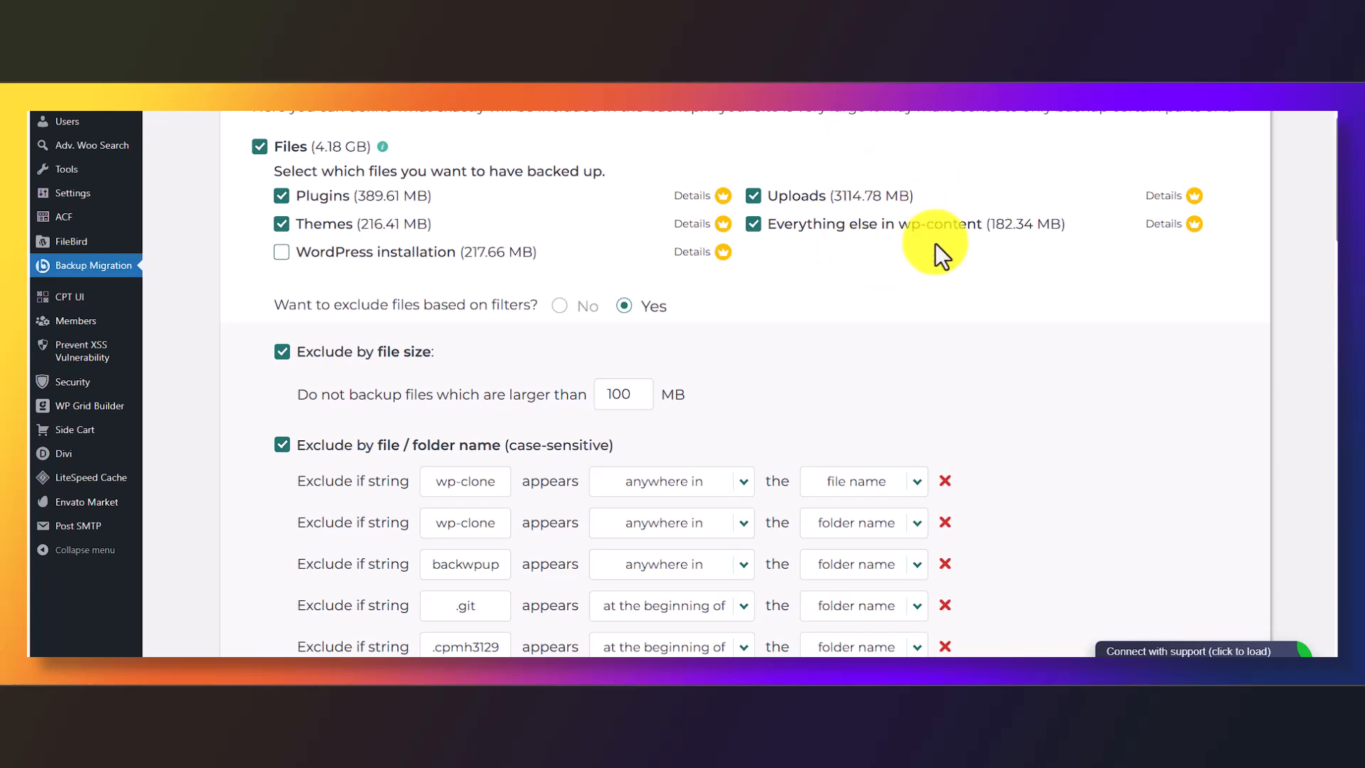
{"action": "scroll", "coordinate": [1001, 314], "scroll_direction": "down", "scroll_amount": 3}
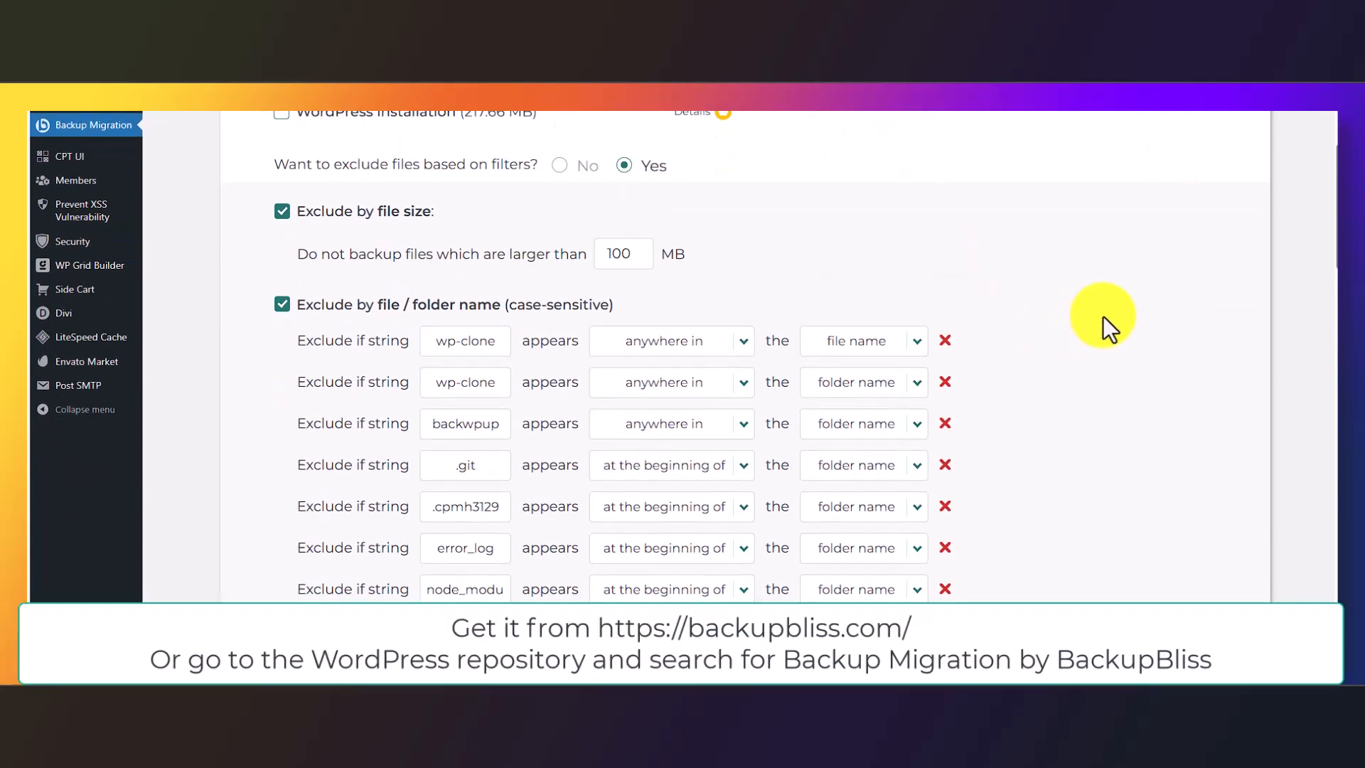
{"action": "scroll", "coordinate": [1102, 316], "scroll_direction": "down", "scroll_amount": 1}
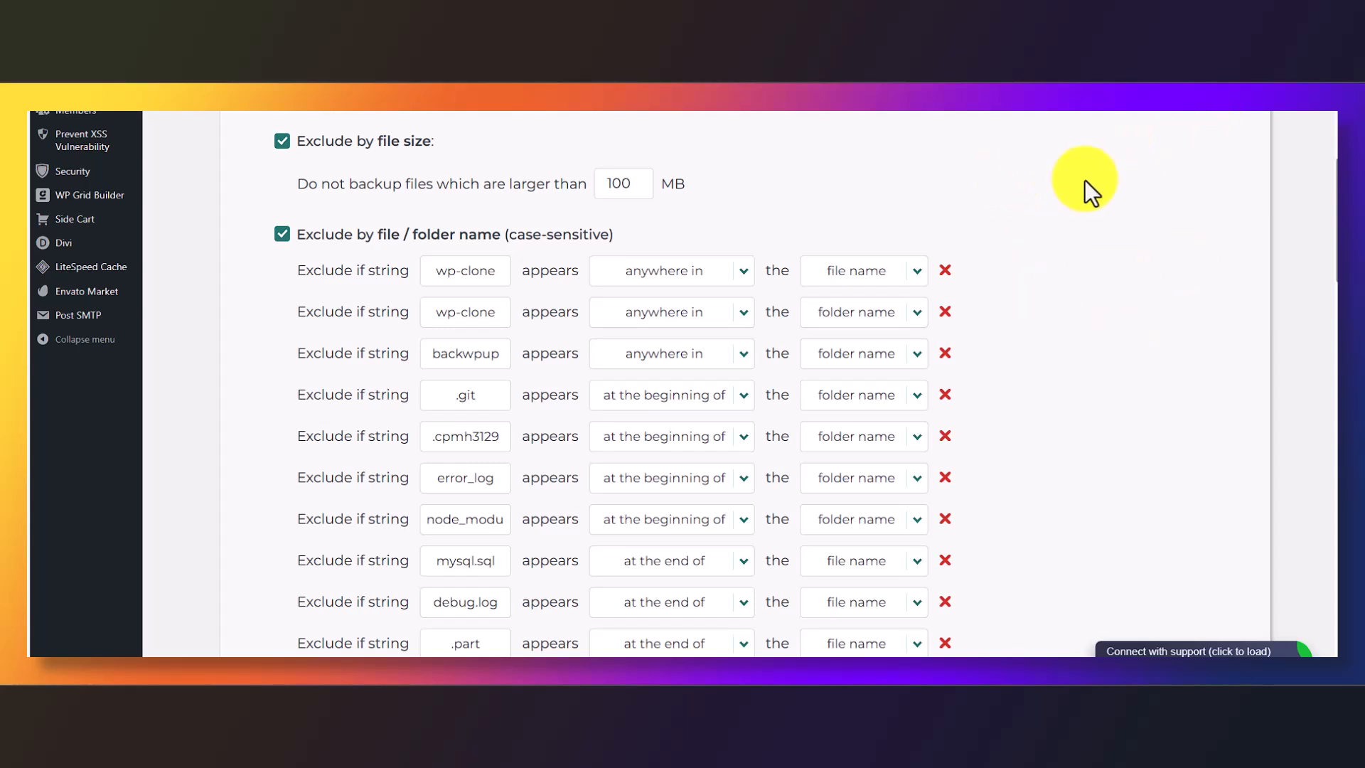
{"action": "scroll", "coordinate": [1095, 185], "scroll_direction": "down", "scroll_amount": 3}
{"action": "scroll", "coordinate": [1102, 193], "scroll_direction": "down", "scroll_amount": 7}
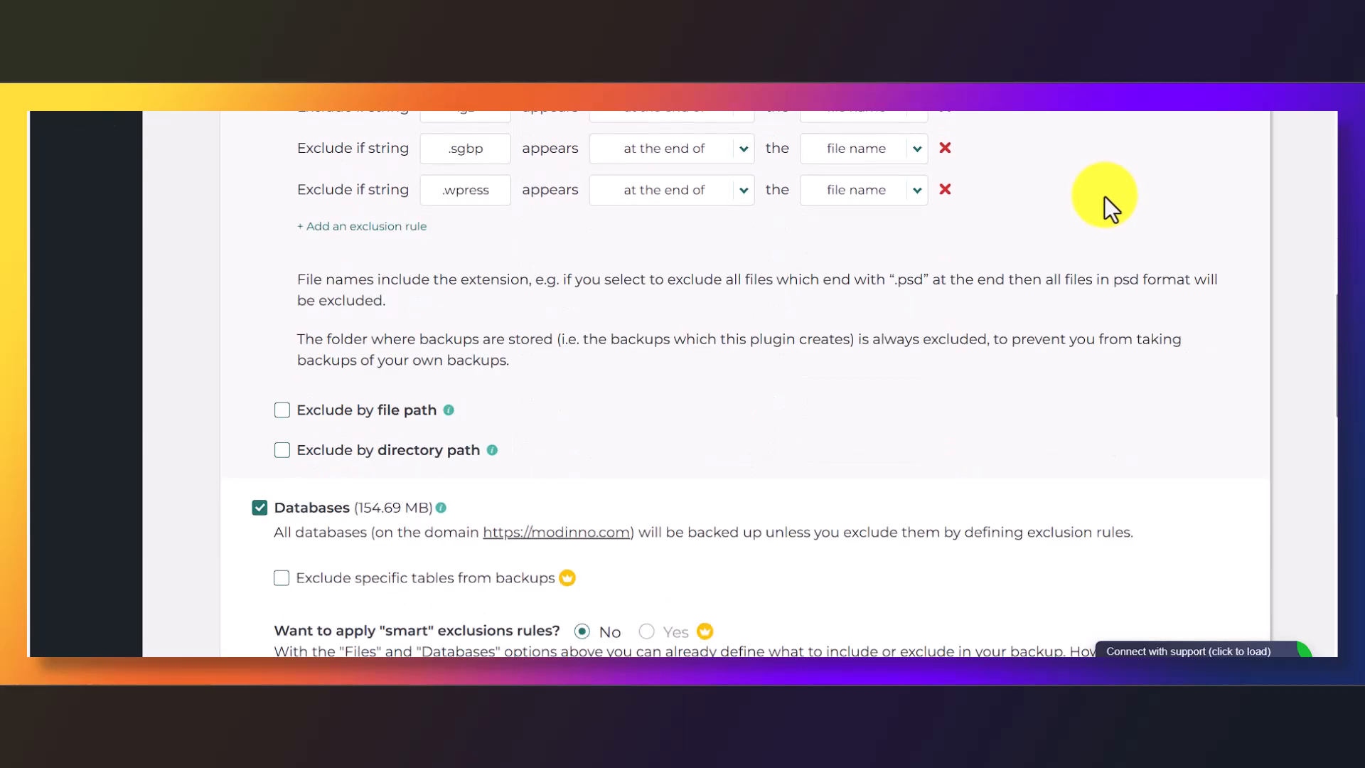
{"action": "scroll", "coordinate": [1103, 196], "scroll_direction": "down", "scroll_amount": 3}
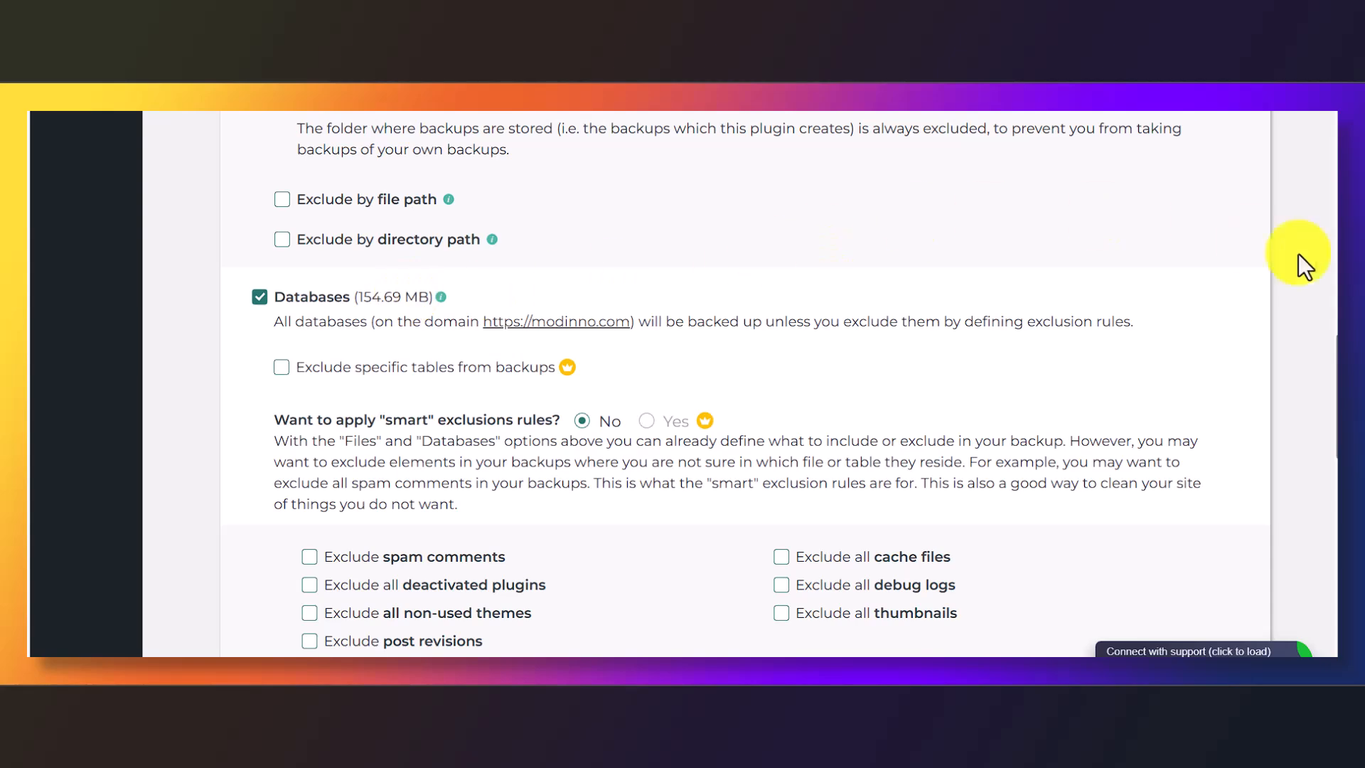
{"action": "scroll", "coordinate": [927, 323], "scroll_direction": "down", "scroll_amount": 7}
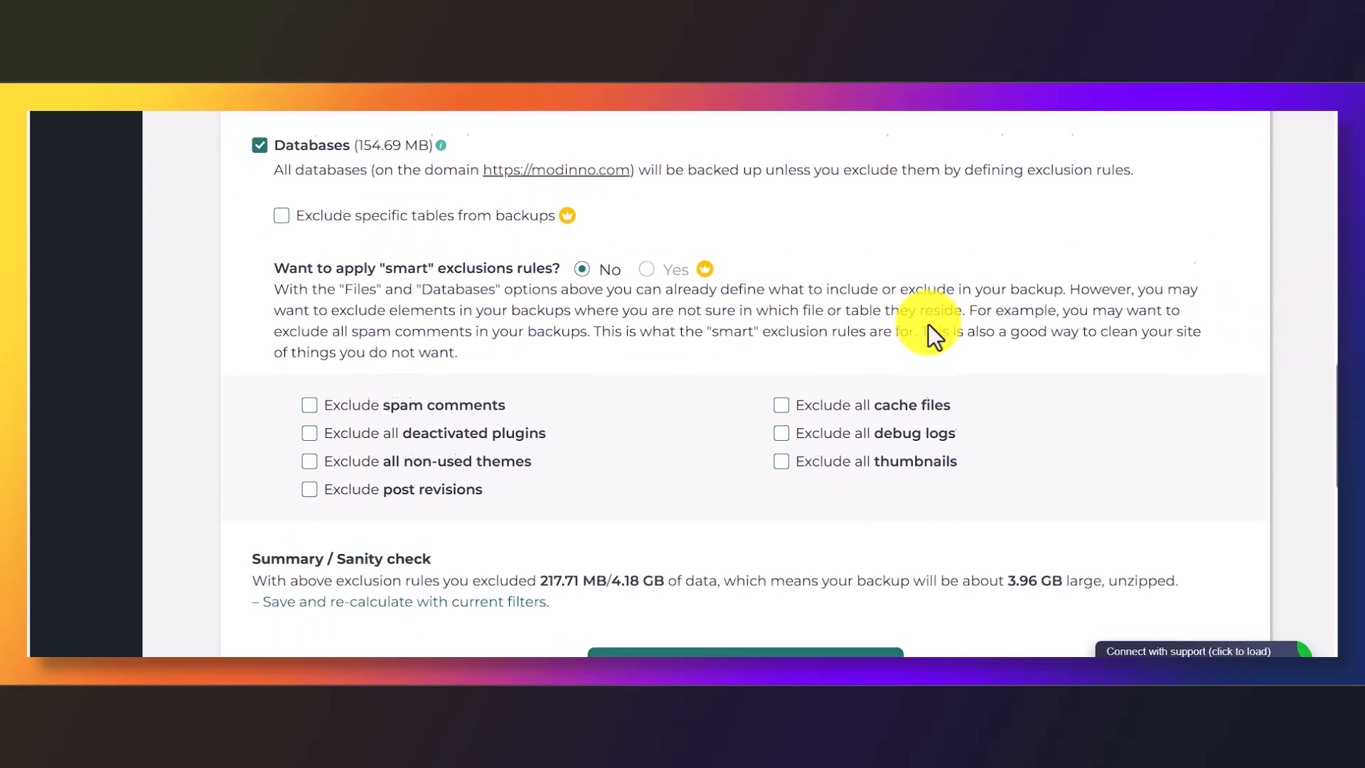
{"action": "scroll", "coordinate": [1084, 351], "scroll_direction": "down", "scroll_amount": 4}
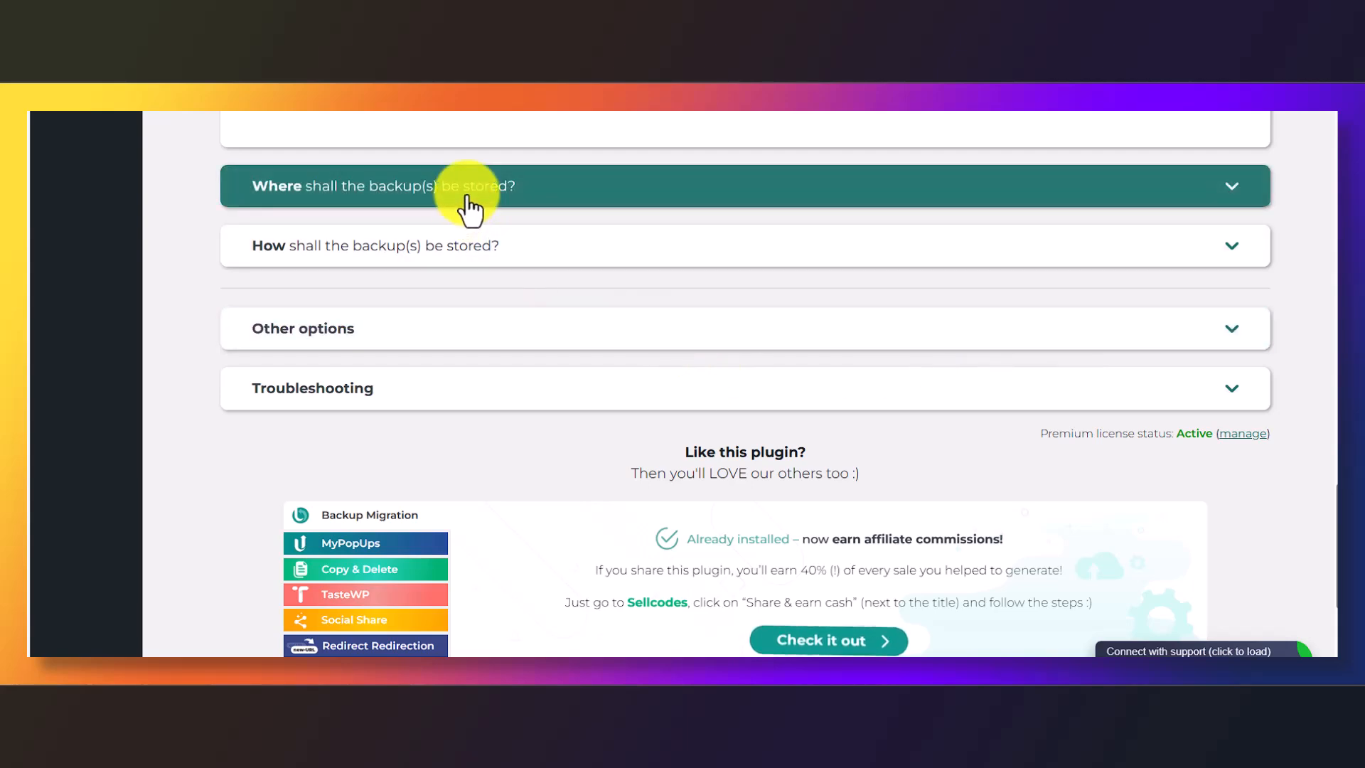
{"action": "scroll", "coordinate": [469, 207], "scroll_direction": "down", "scroll_amount": 3}
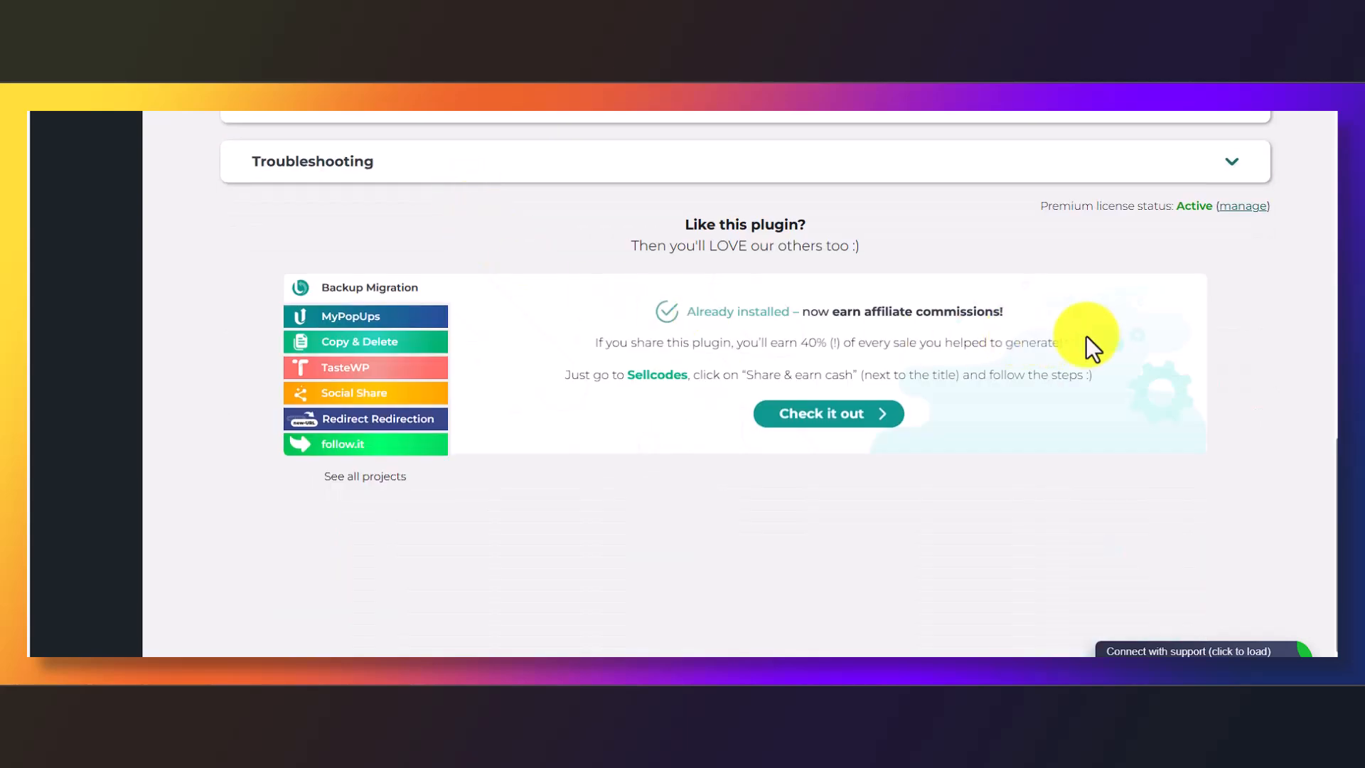
{"action": "scroll", "coordinate": [1095, 348], "scroll_direction": "up", "scroll_amount": 3}
{"action": "scroll", "coordinate": [1153, 432], "scroll_direction": "up", "scroll_amount": 7}
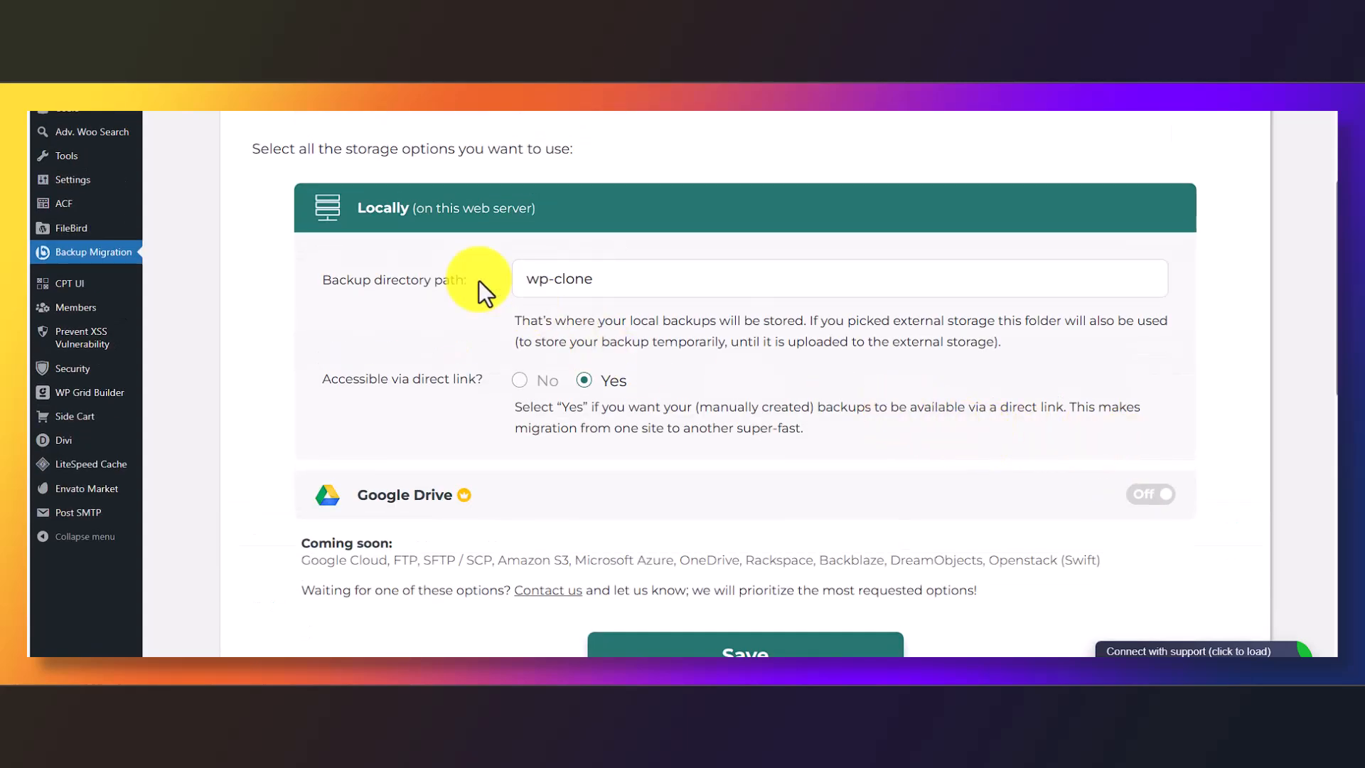
{"action": "scroll", "coordinate": [419, 270], "scroll_direction": "up", "scroll_amount": 2}
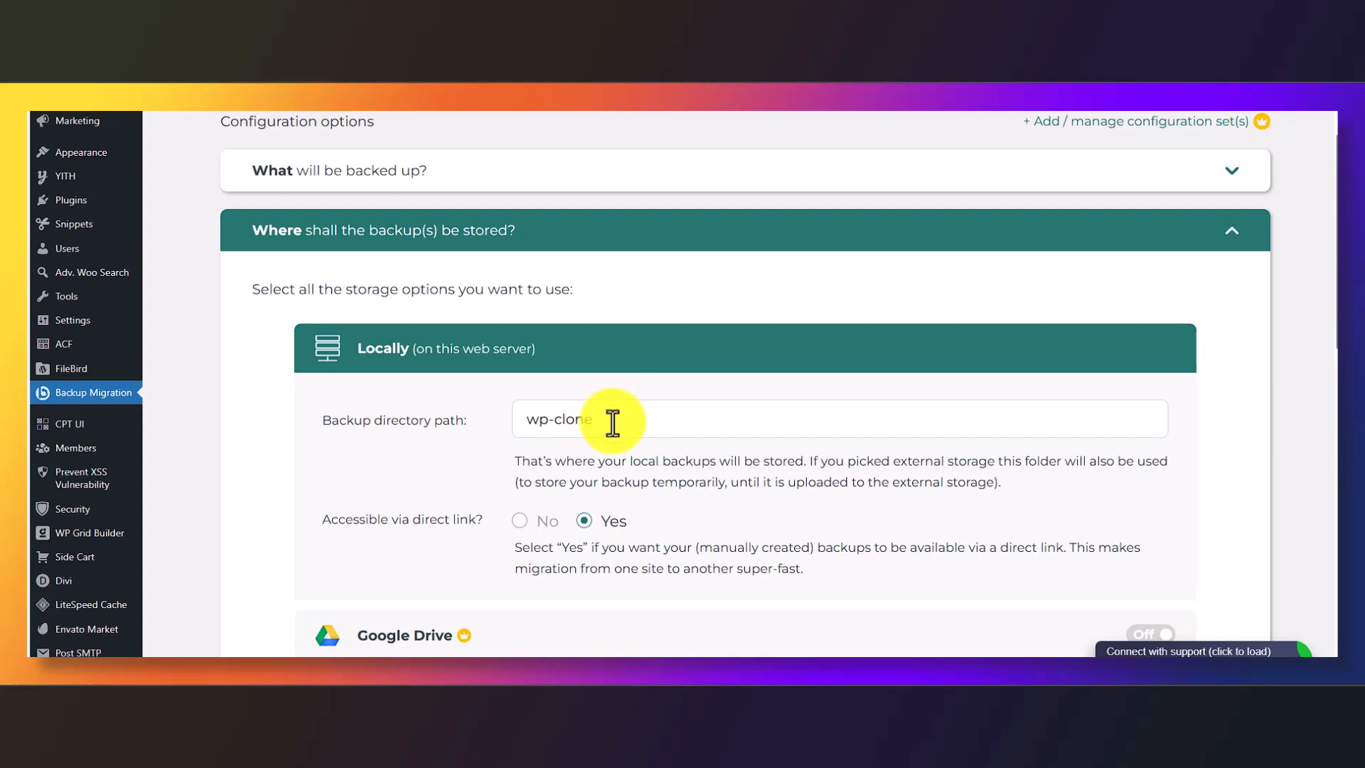
{"action": "scroll", "coordinate": [612, 422], "scroll_direction": "down", "scroll_amount": 2}
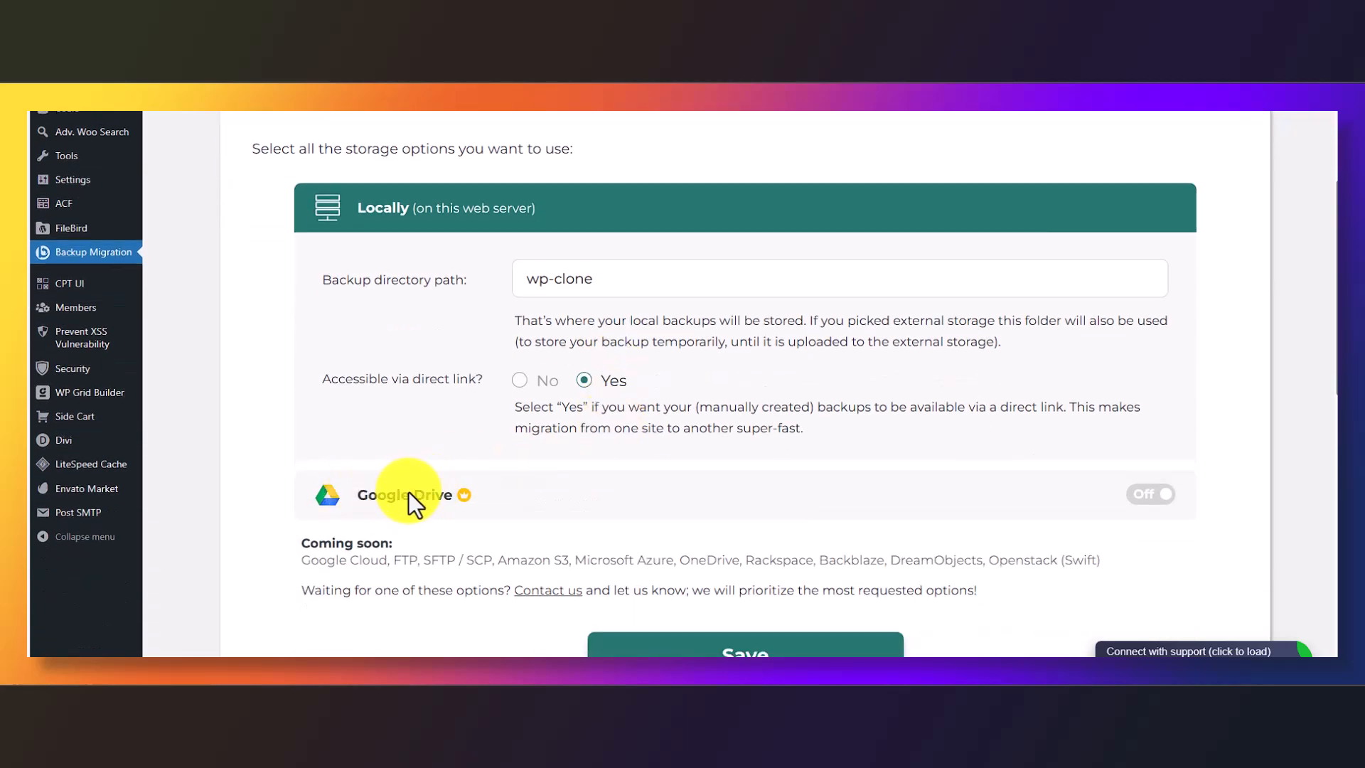
{"action": "scroll", "coordinate": [982, 317], "scroll_direction": "down", "scroll_amount": 15}
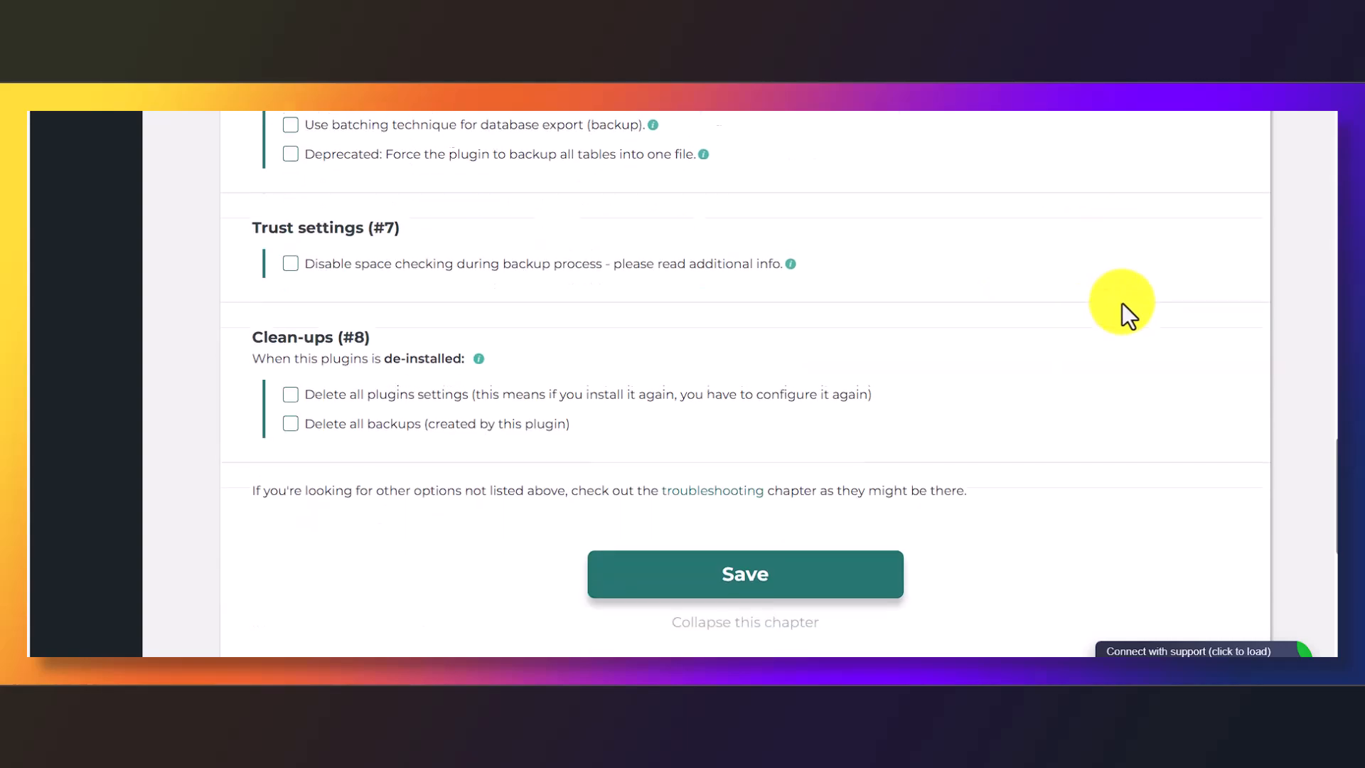
{"action": "scroll", "coordinate": [1120, 304], "scroll_direction": "down", "scroll_amount": 6}
{"action": "scroll", "coordinate": [1119, 316], "scroll_direction": "up", "scroll_amount": 20}
{"action": "scroll", "coordinate": [1117, 315], "scroll_direction": "up", "scroll_amount": 3}
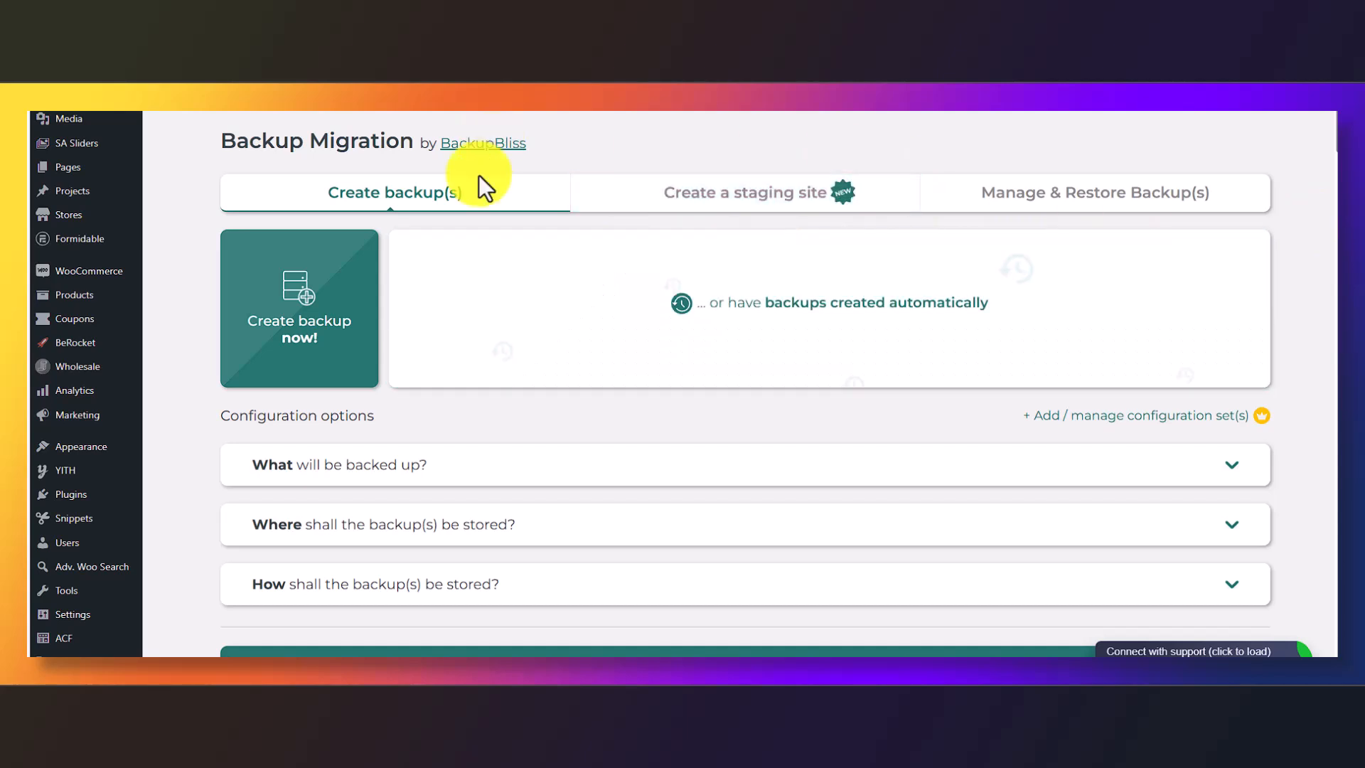
Create a new full-site backup, confirming the large backup size warning
{"action": "left_click", "coordinate": [297, 307]}
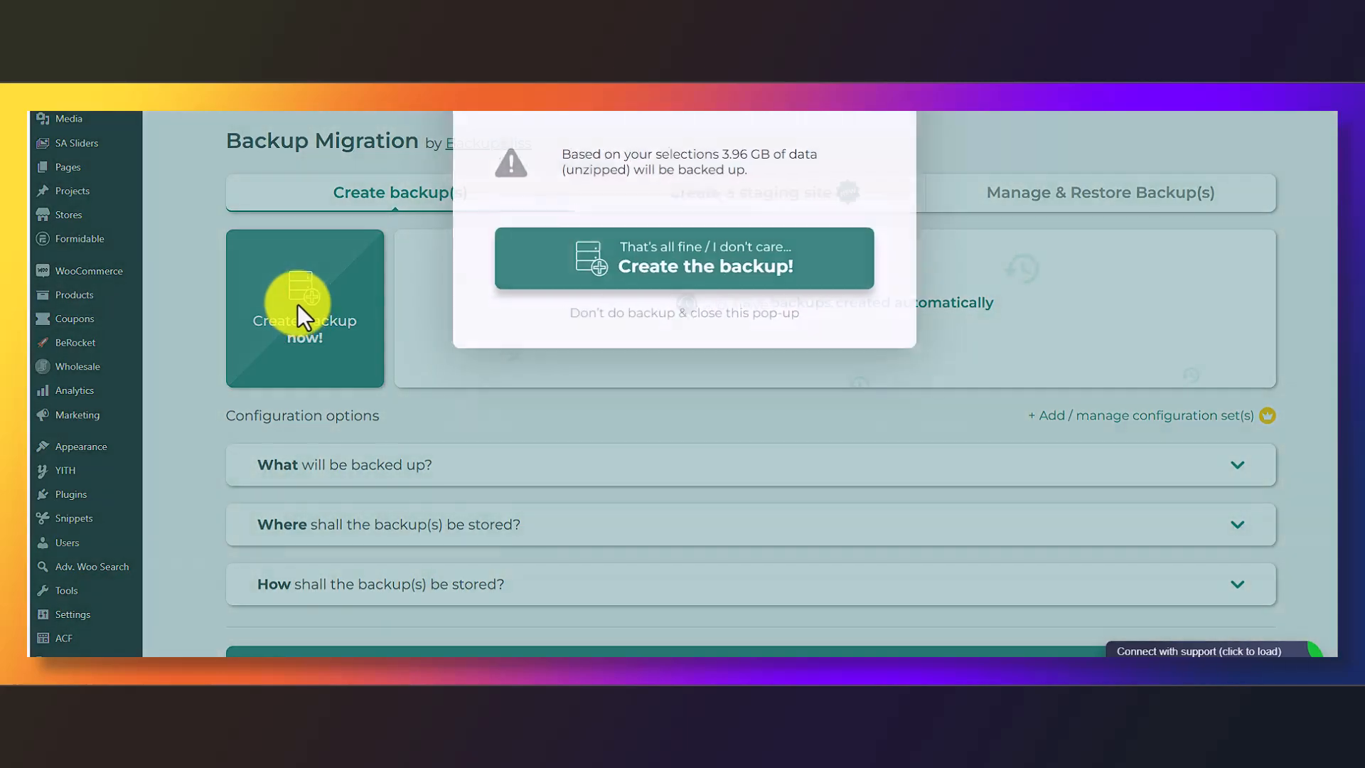
{"action": "left_click", "coordinate": [756, 281]}
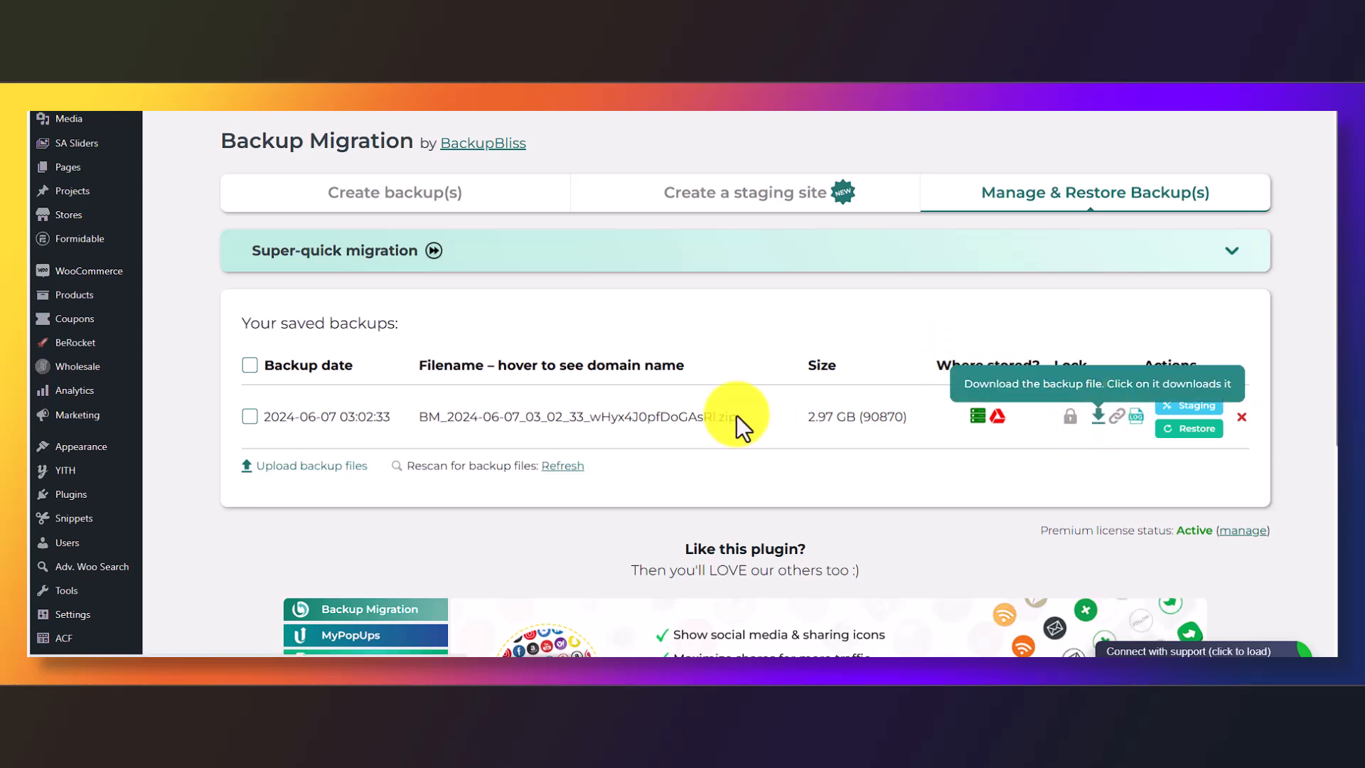
Check the download option for the saved 2.97 GB backup zip
{"action": "mouse_move", "coordinate": [436, 422]}
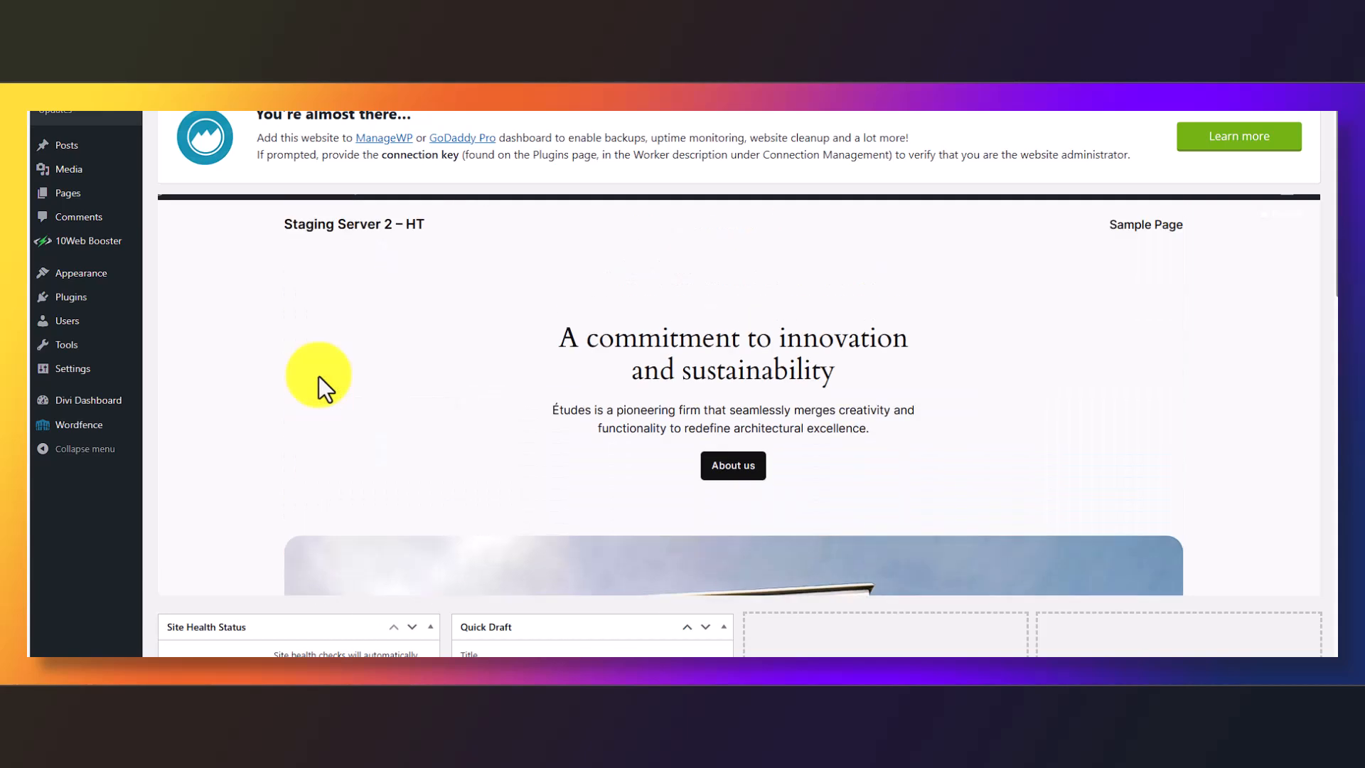
Upload backup-backup-pro-1.4.5.zip as a new plugin, activate it, and dismiss the Wordfence prompt
{"action": "mouse_move", "coordinate": [68, 299]}
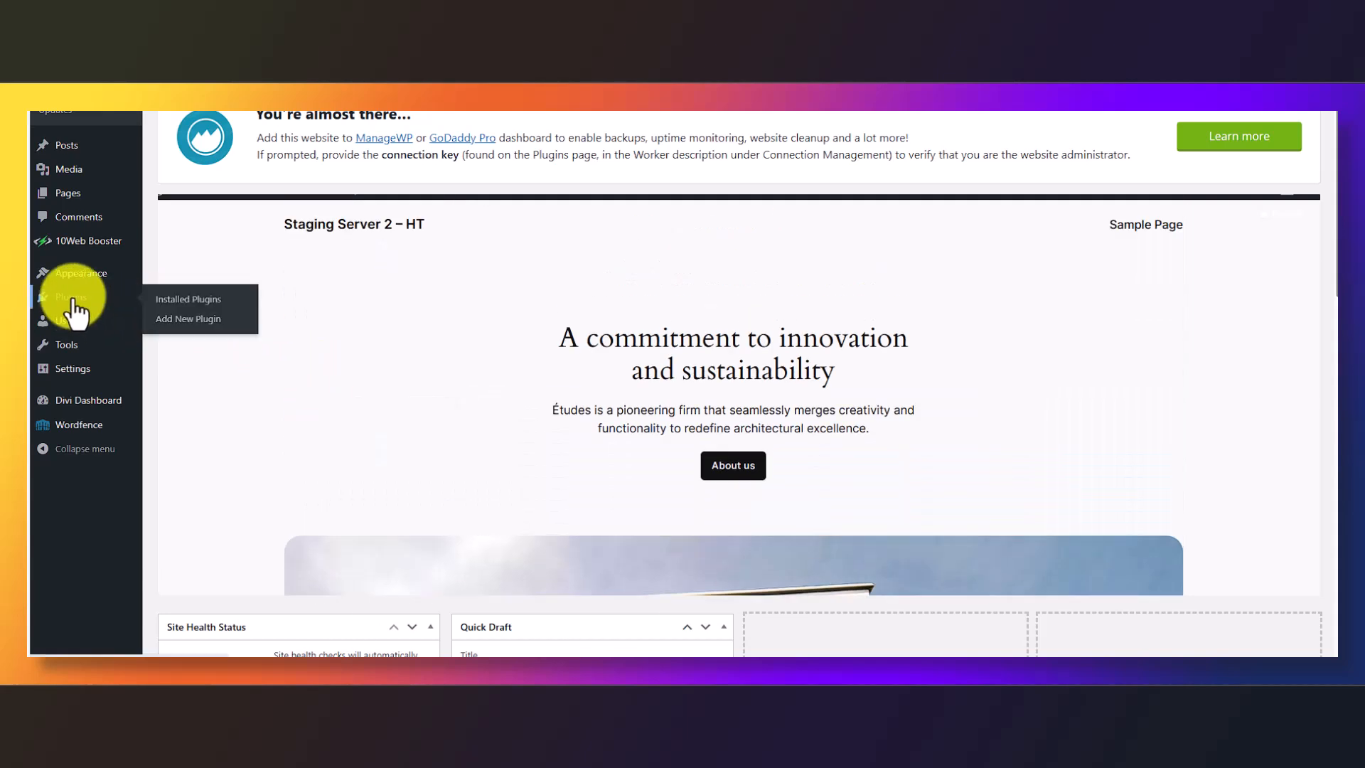
{"action": "left_click", "coordinate": [182, 320]}
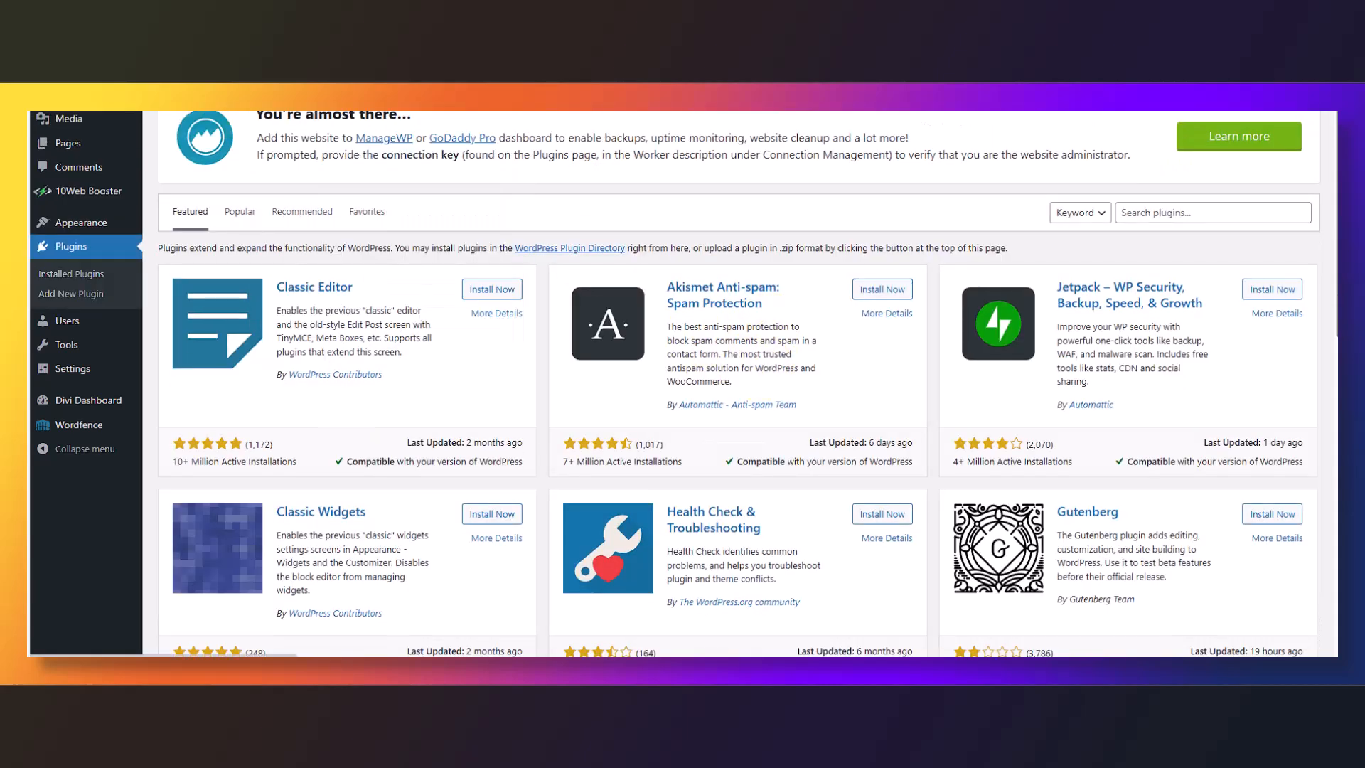
{"action": "left_click", "coordinate": [280, 77]}
{"action": "left_click", "coordinate": [652, 308]}
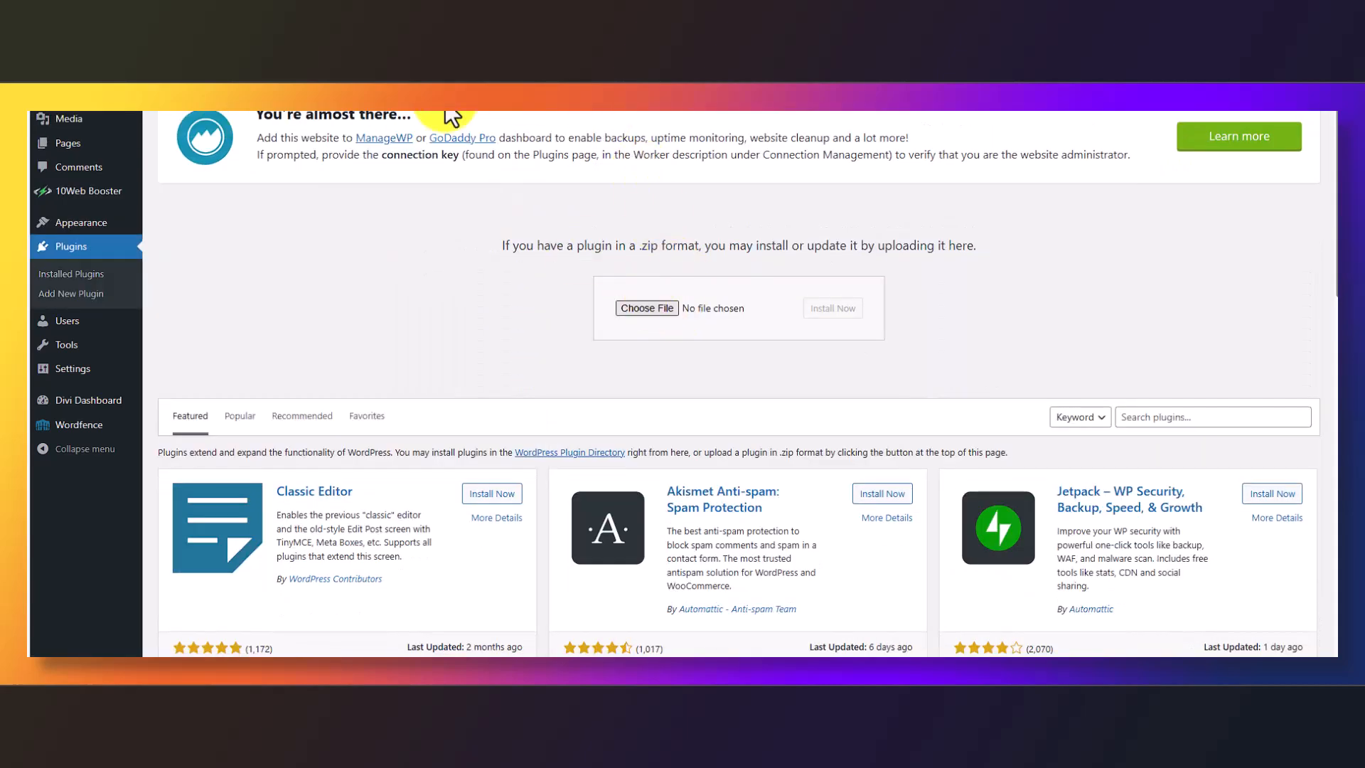
{"action": "double_click", "coordinate": [398, 85]}
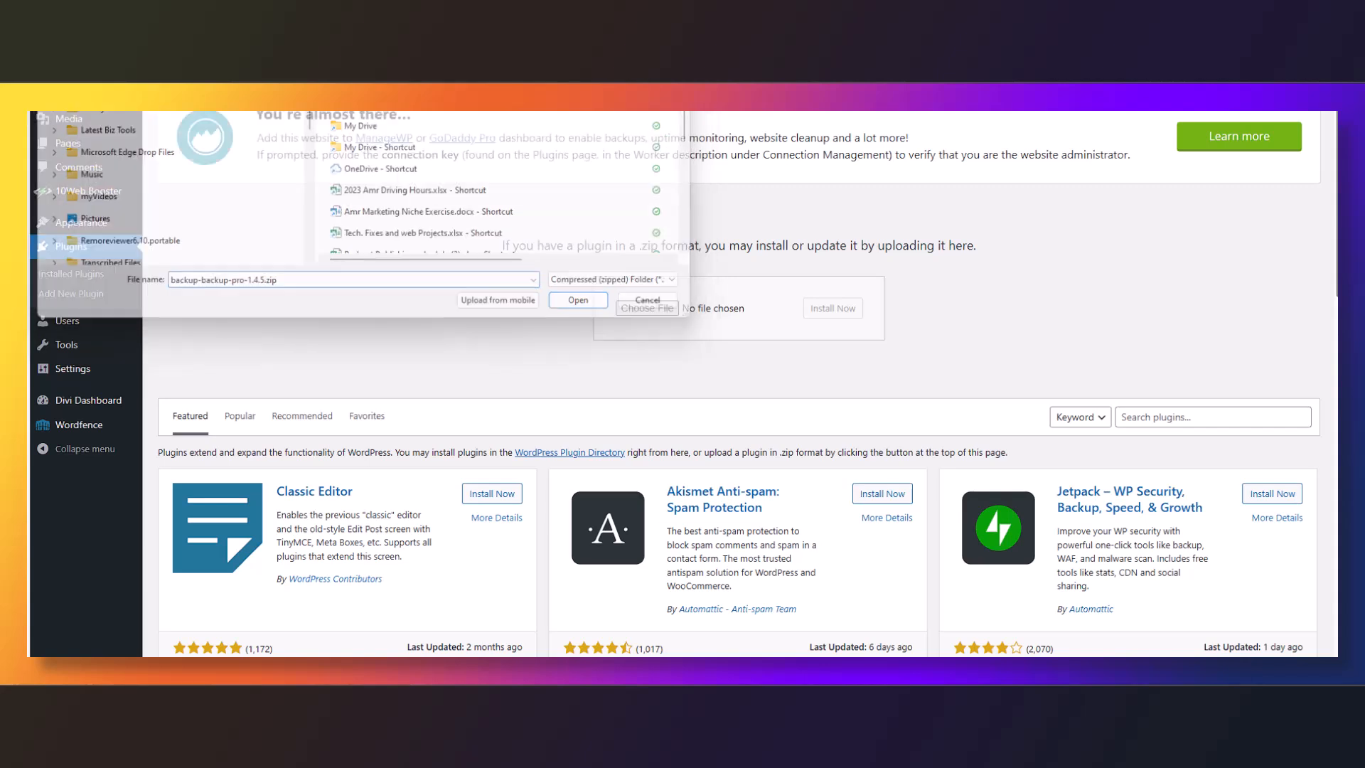
{"action": "left_click", "coordinate": [826, 311]}
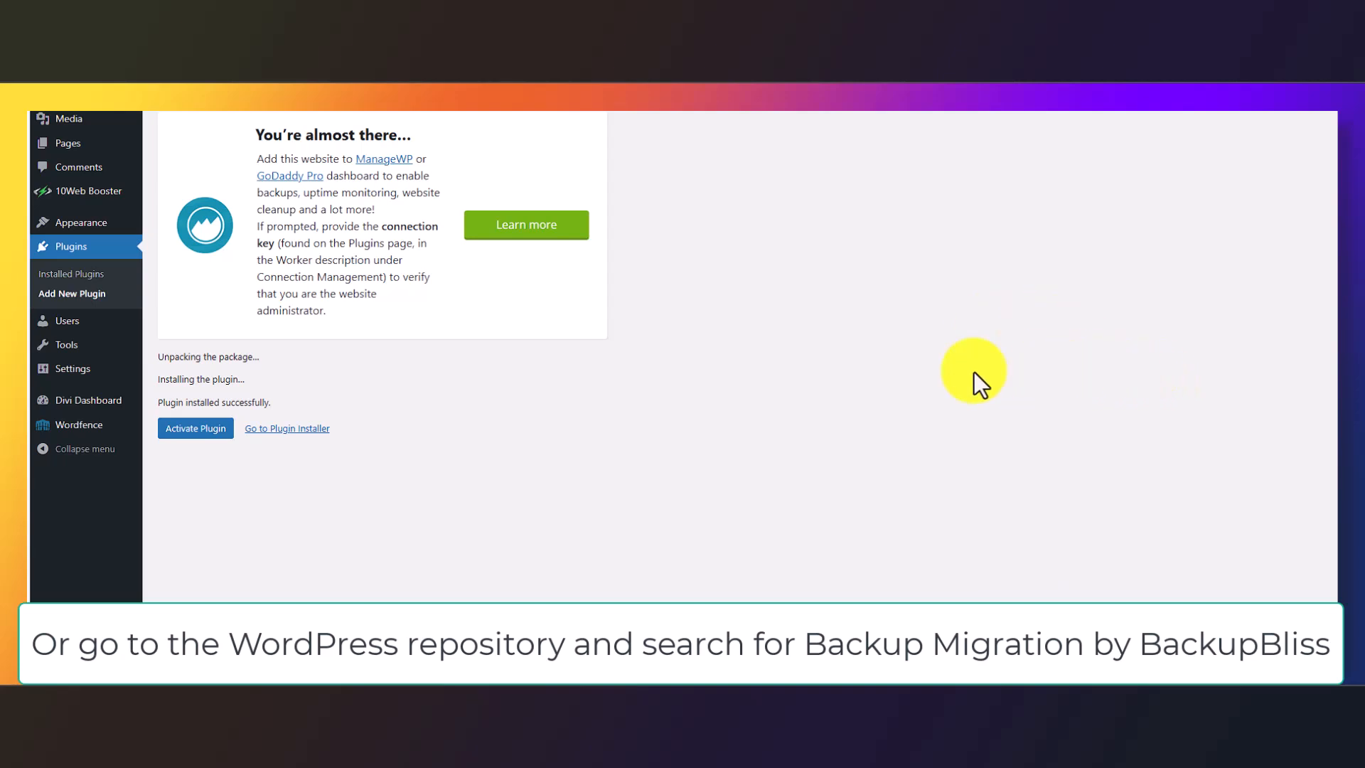
{"action": "left_click", "coordinate": [183, 435]}
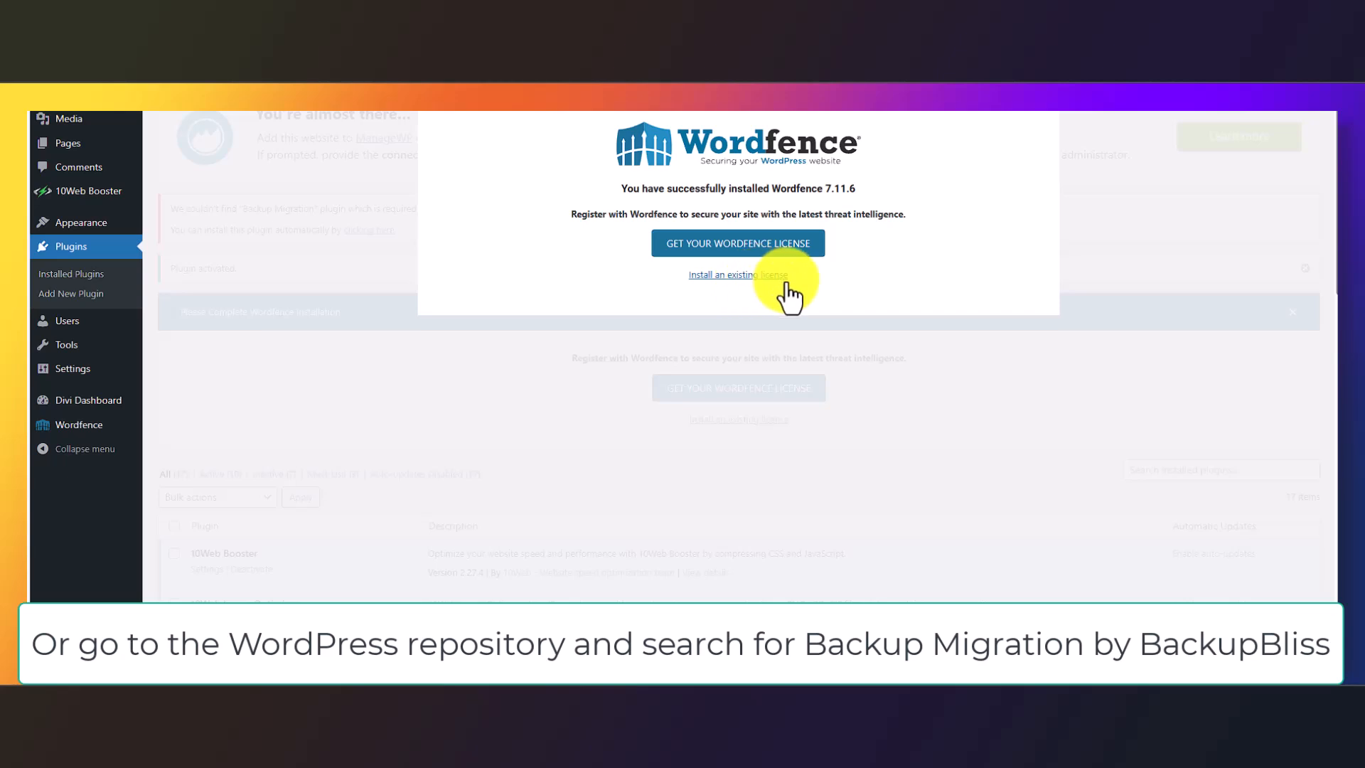
{"action": "left_click", "coordinate": [1312, 65]}
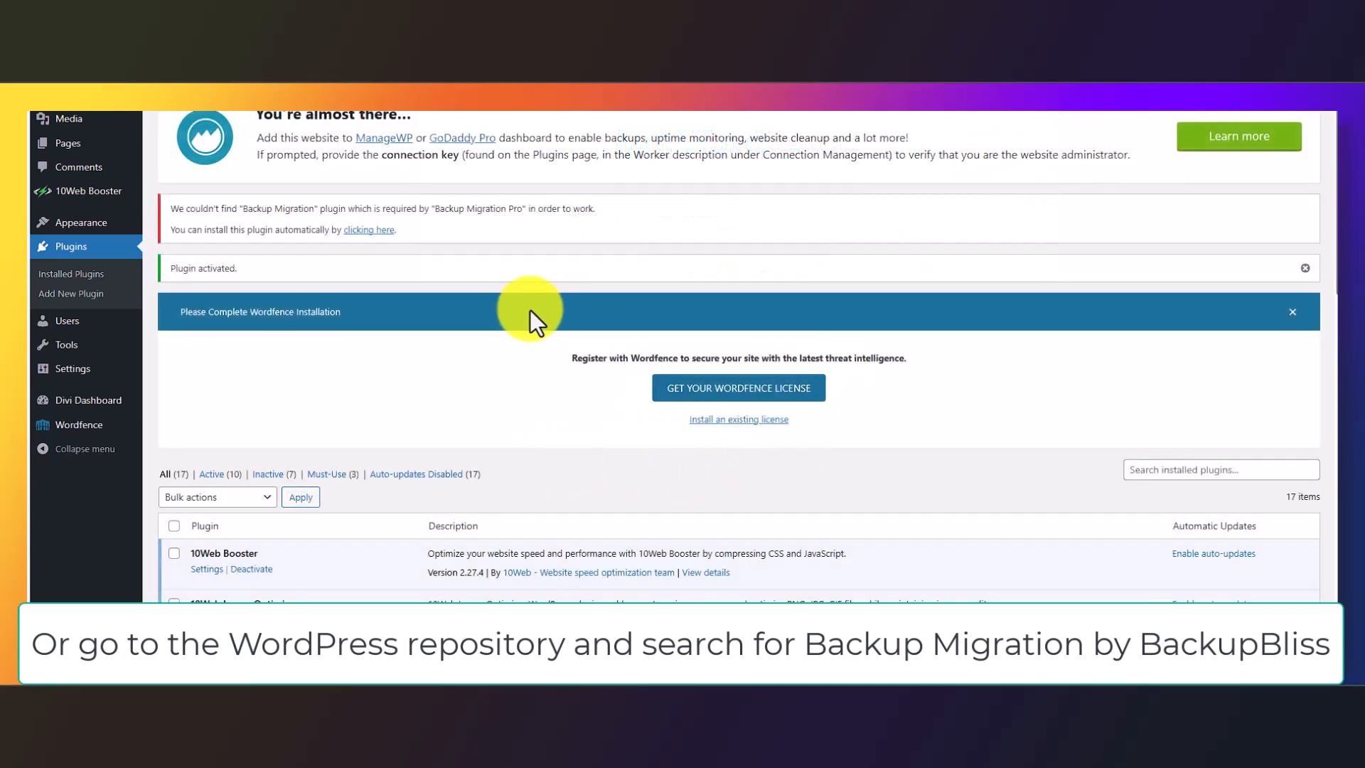
Review the required-plugin notice and accept the Backup Migration opt-in with Allow & Continue
{"action": "scroll", "coordinate": [433, 295], "scroll_direction": "down", "scroll_amount": 2}
{"action": "scroll", "coordinate": [433, 295], "scroll_direction": "down", "scroll_amount": 4}
{"action": "scroll", "coordinate": [433, 295], "scroll_direction": "up", "scroll_amount": 4}
{"action": "scroll", "coordinate": [432, 300], "scroll_direction": "up", "scroll_amount": 2}
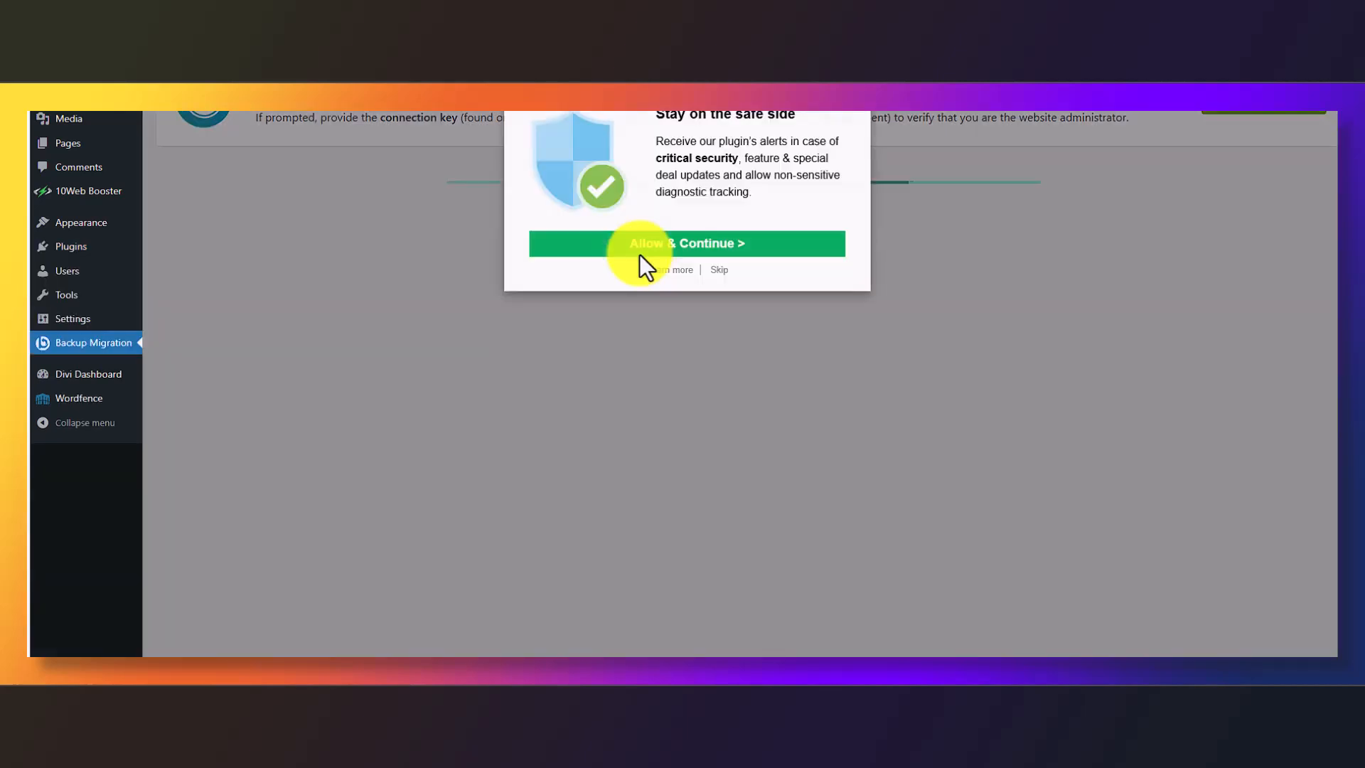
{"action": "left_click", "coordinate": [746, 254]}
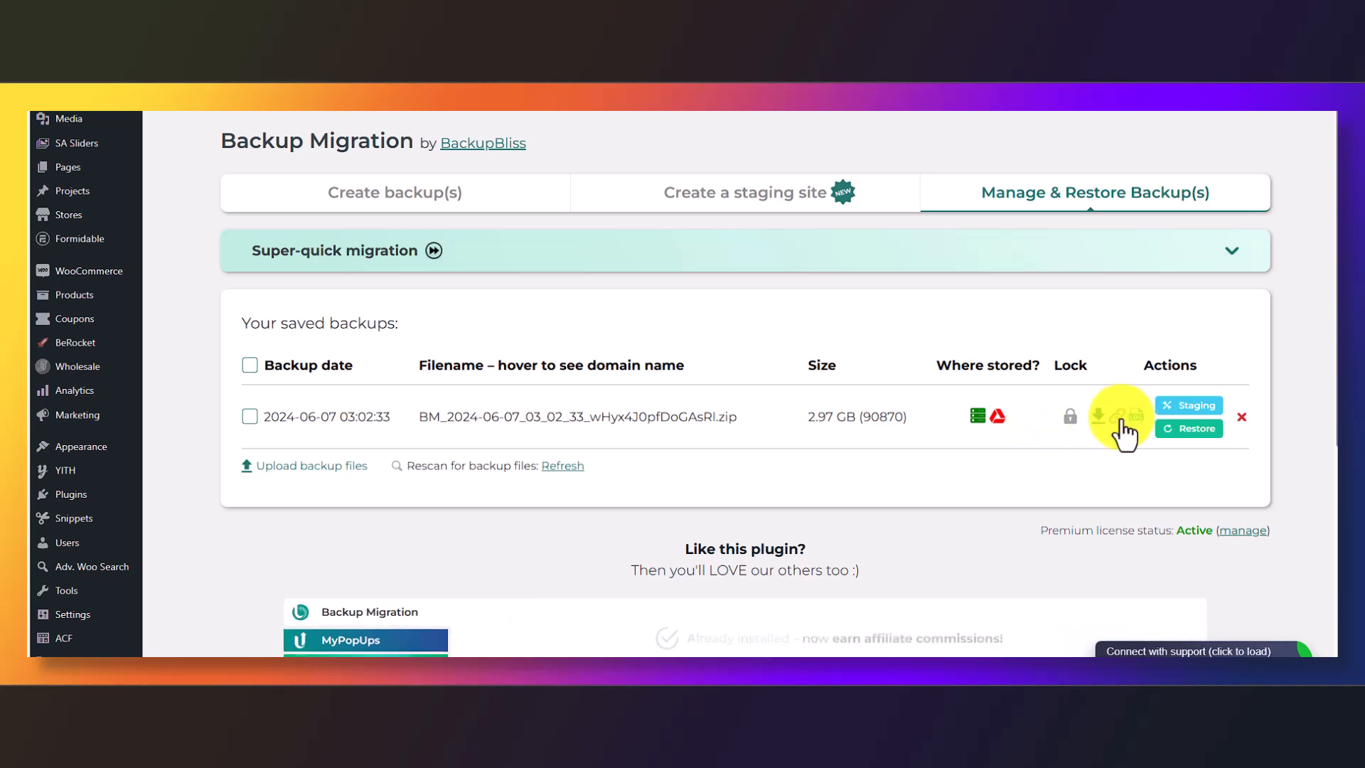
Paste the source backup's super-quick migration link on the destination and restore it, accepting the overwrite
{"action": "left_click", "coordinate": [1118, 417]}
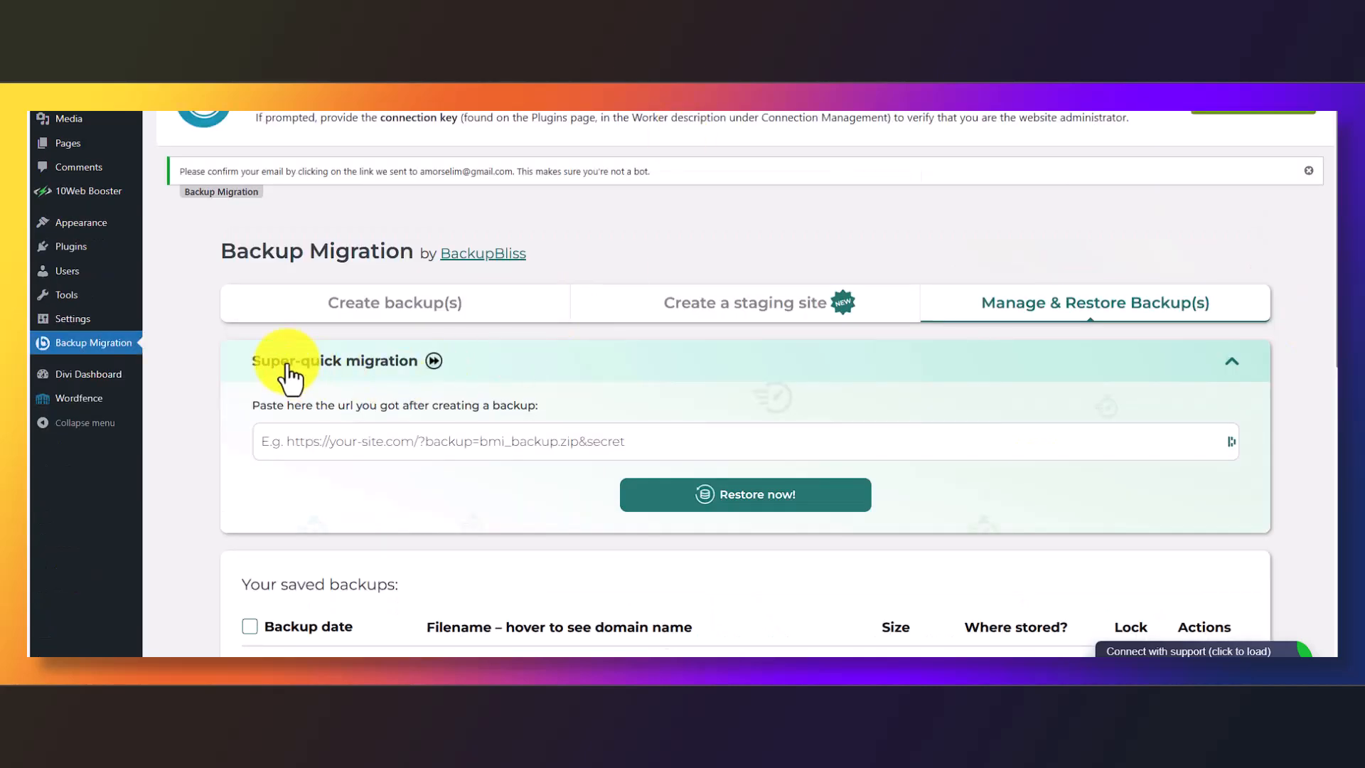
{"action": "left_click", "coordinate": [413, 441]}
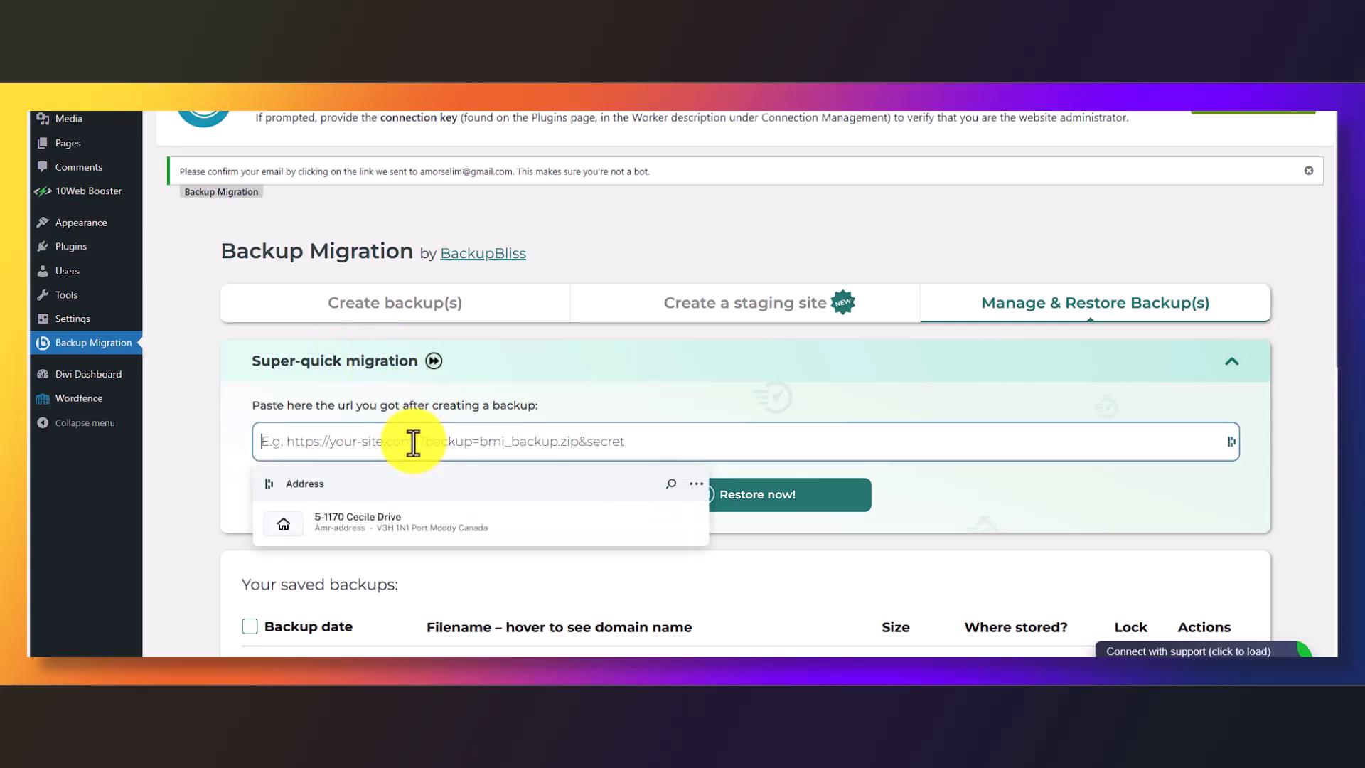
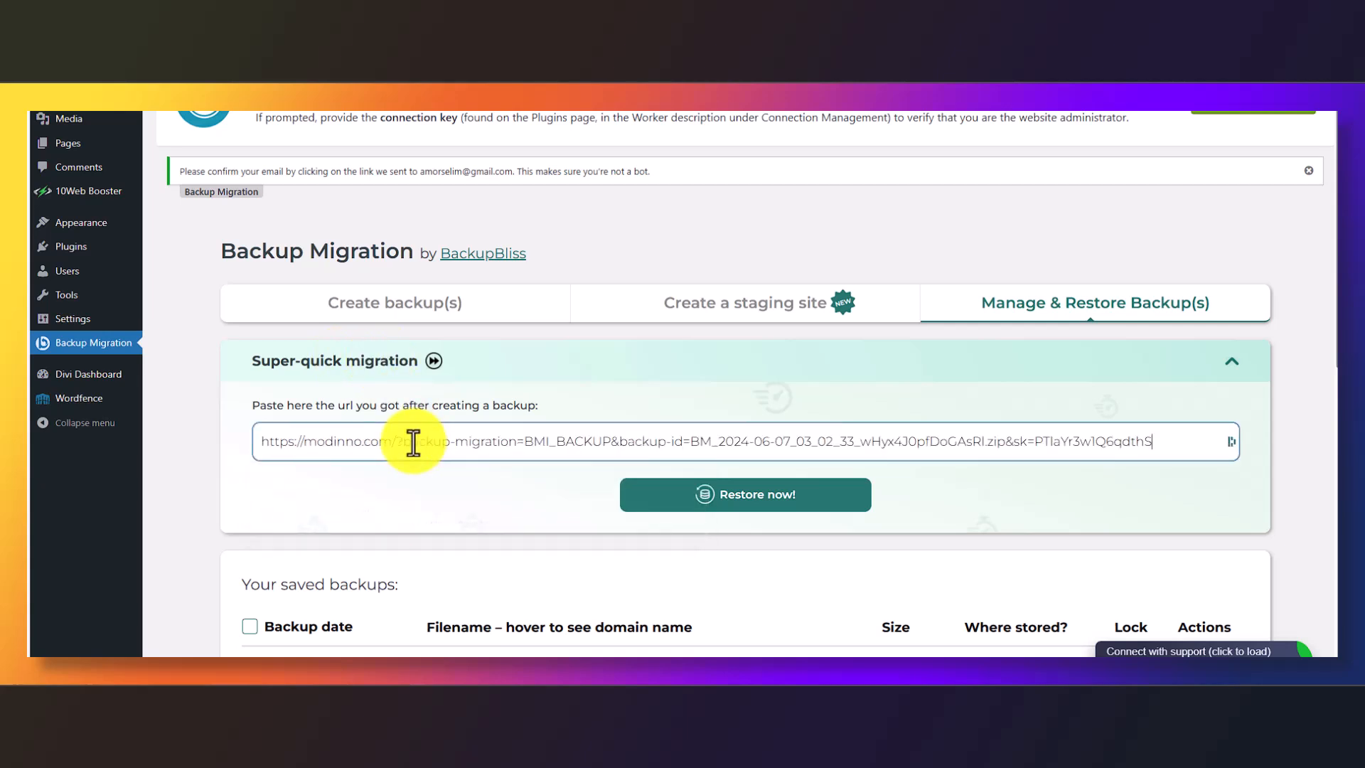
{"action": "left_click", "coordinate": [786, 507]}
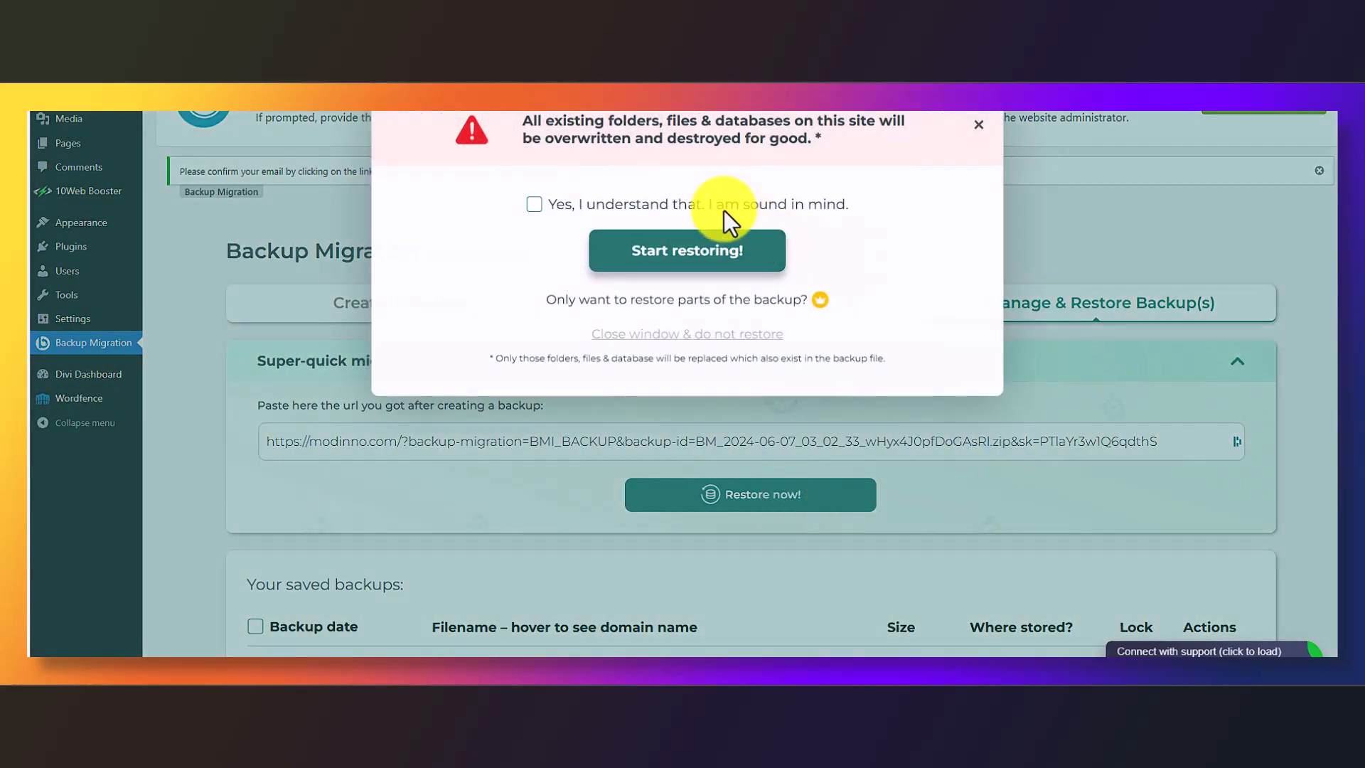
{"action": "left_click", "coordinate": [722, 206]}
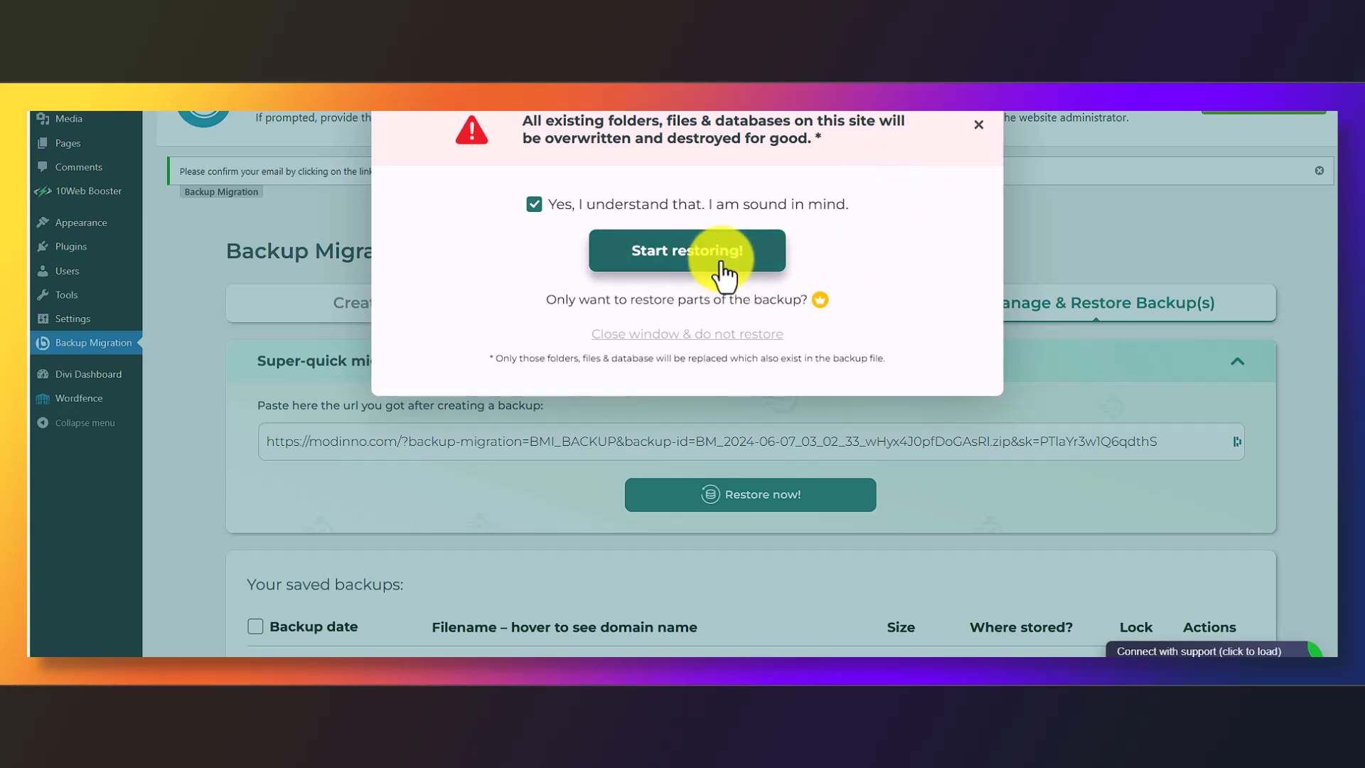
{"action": "left_click", "coordinate": [671, 252]}
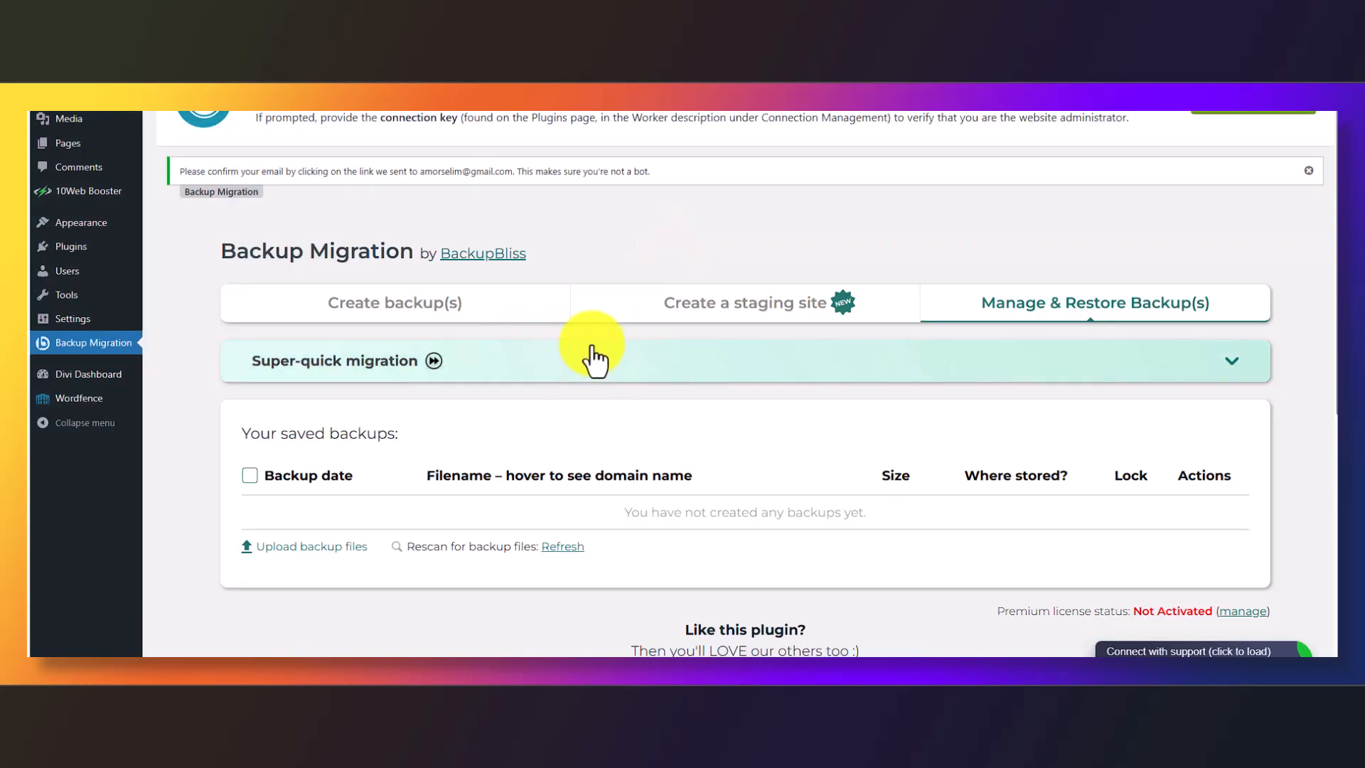
Upload the downloaded backup zip to the destination site's saved backups via Browse for file
{"action": "left_click", "coordinate": [315, 547]}
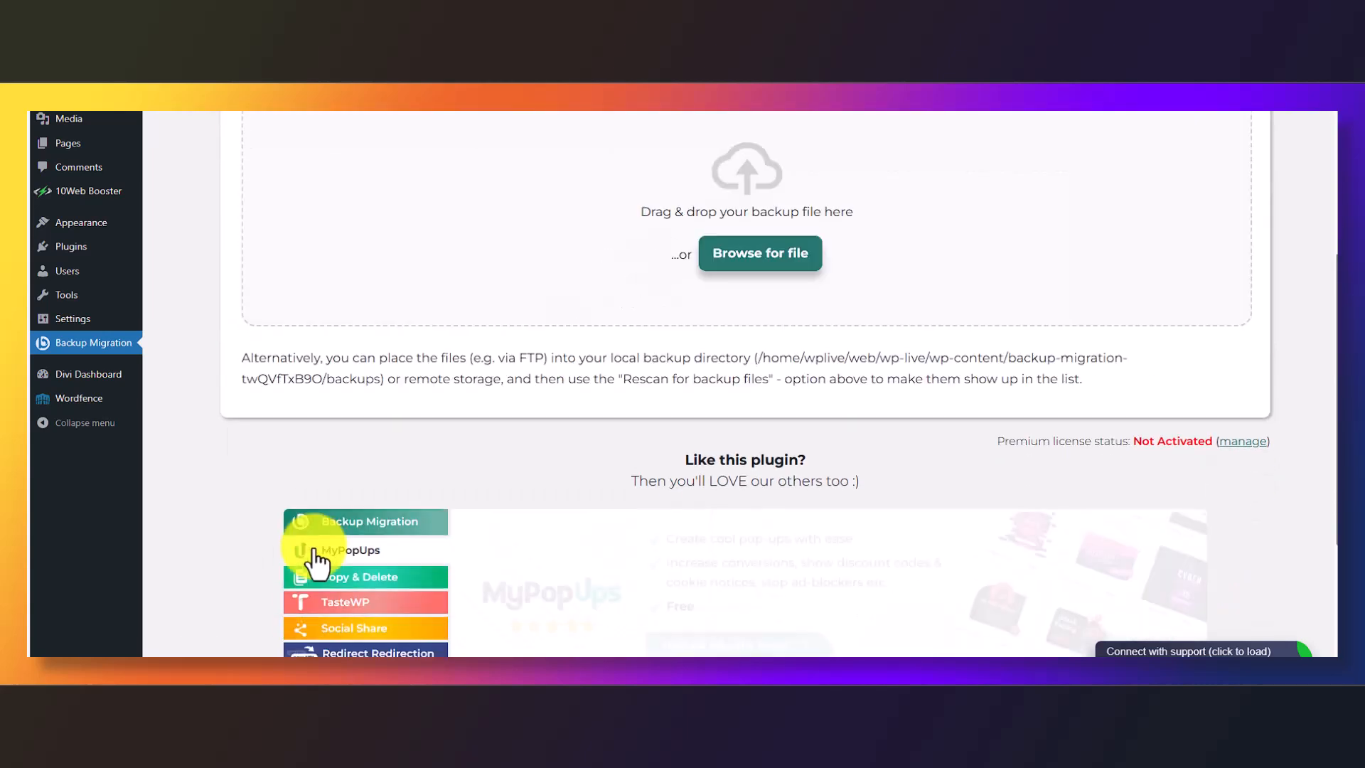
{"action": "left_click", "coordinate": [756, 260]}
{"action": "left_click", "coordinate": [472, 113]}
{"action": "left_click", "coordinate": [575, 305]}
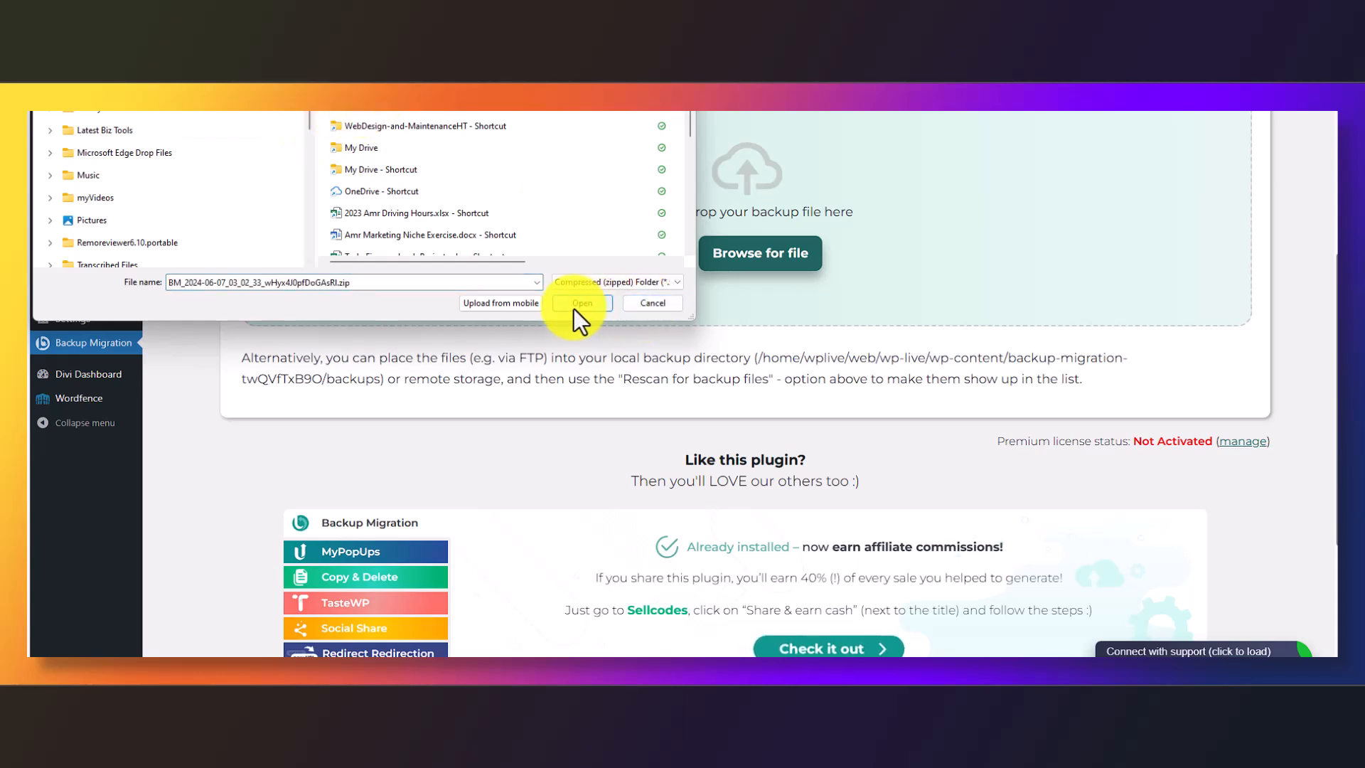
{"action": "left_click", "coordinate": [642, 307]}
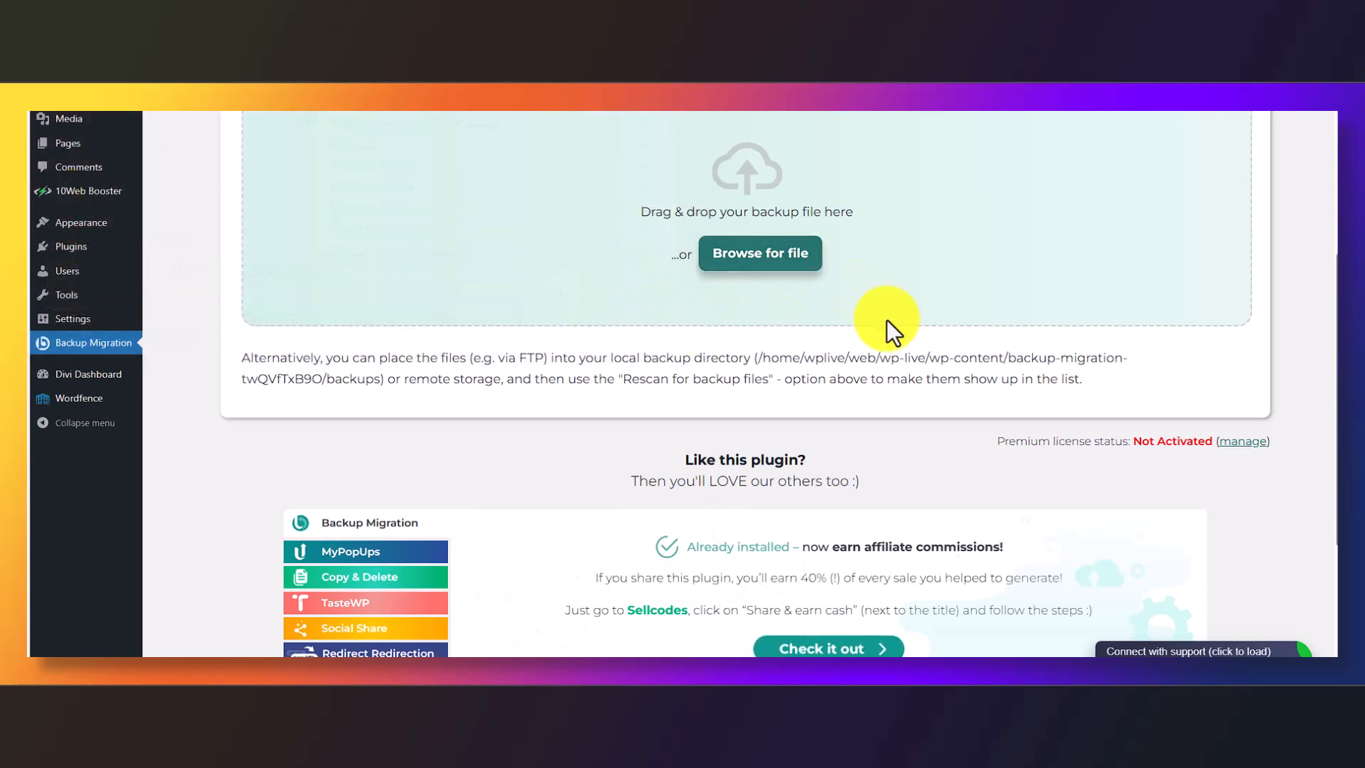
{"action": "scroll", "coordinate": [559, 334], "scroll_direction": "up", "scroll_amount": 6}
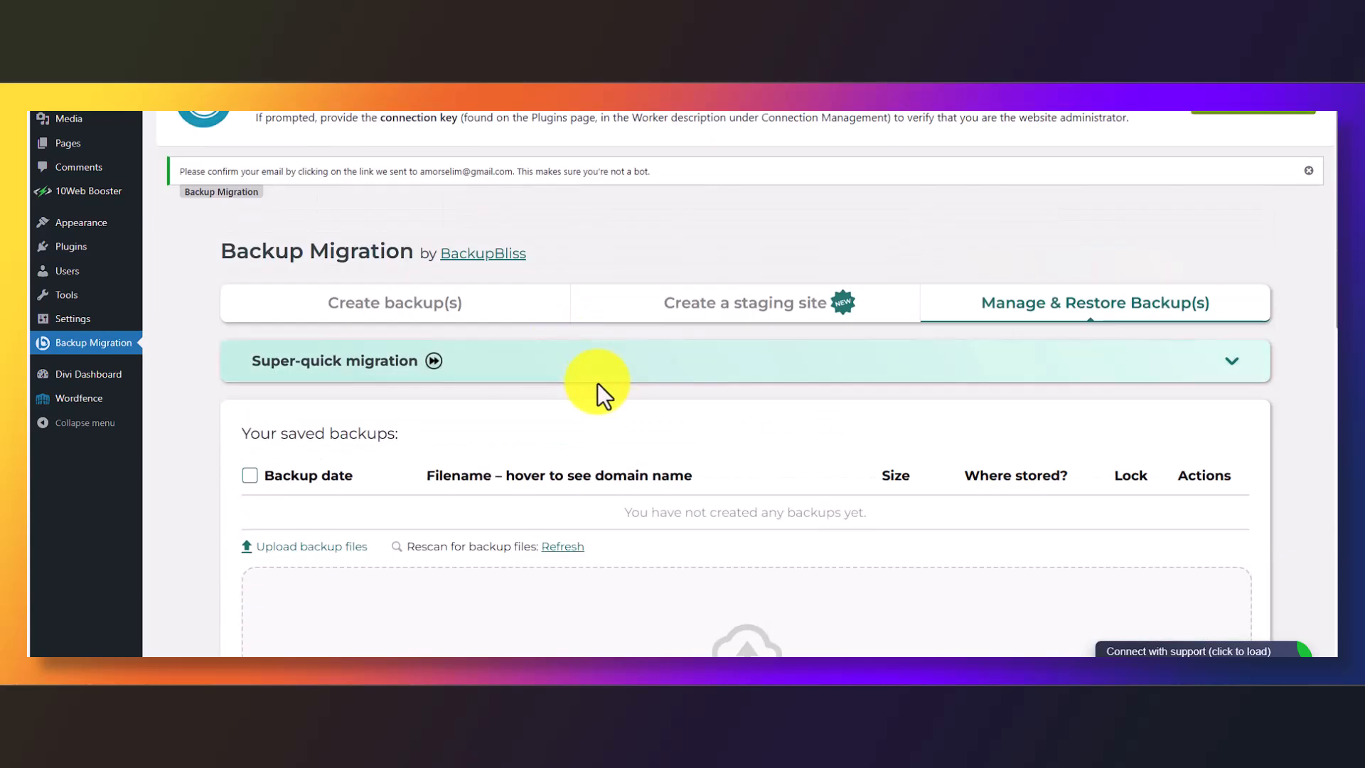
{"action": "scroll", "coordinate": [964, 260], "scroll_direction": "down", "scroll_amount": 6}
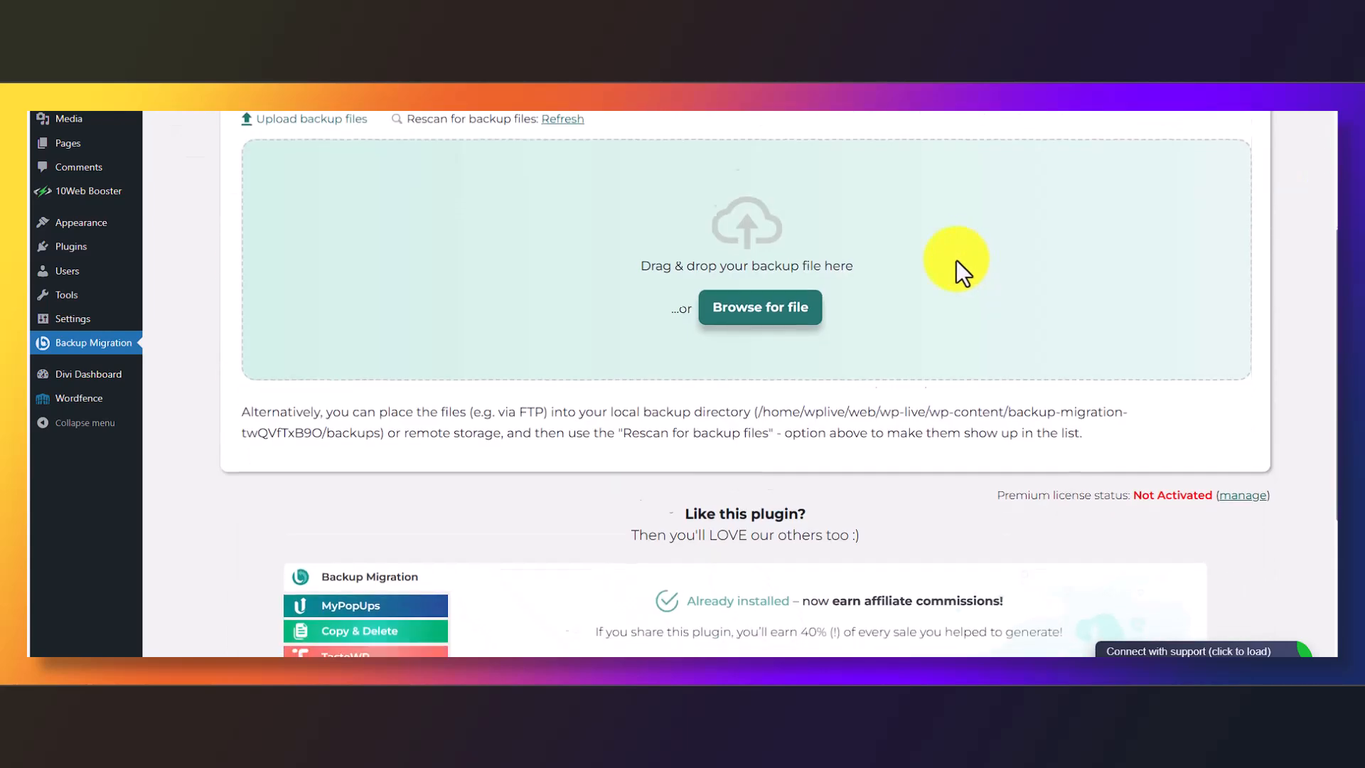
{"action": "scroll", "coordinate": [924, 264], "scroll_direction": "down", "scroll_amount": 4}
{"action": "scroll", "coordinate": [741, 268], "scroll_direction": "up", "scroll_amount": 9}
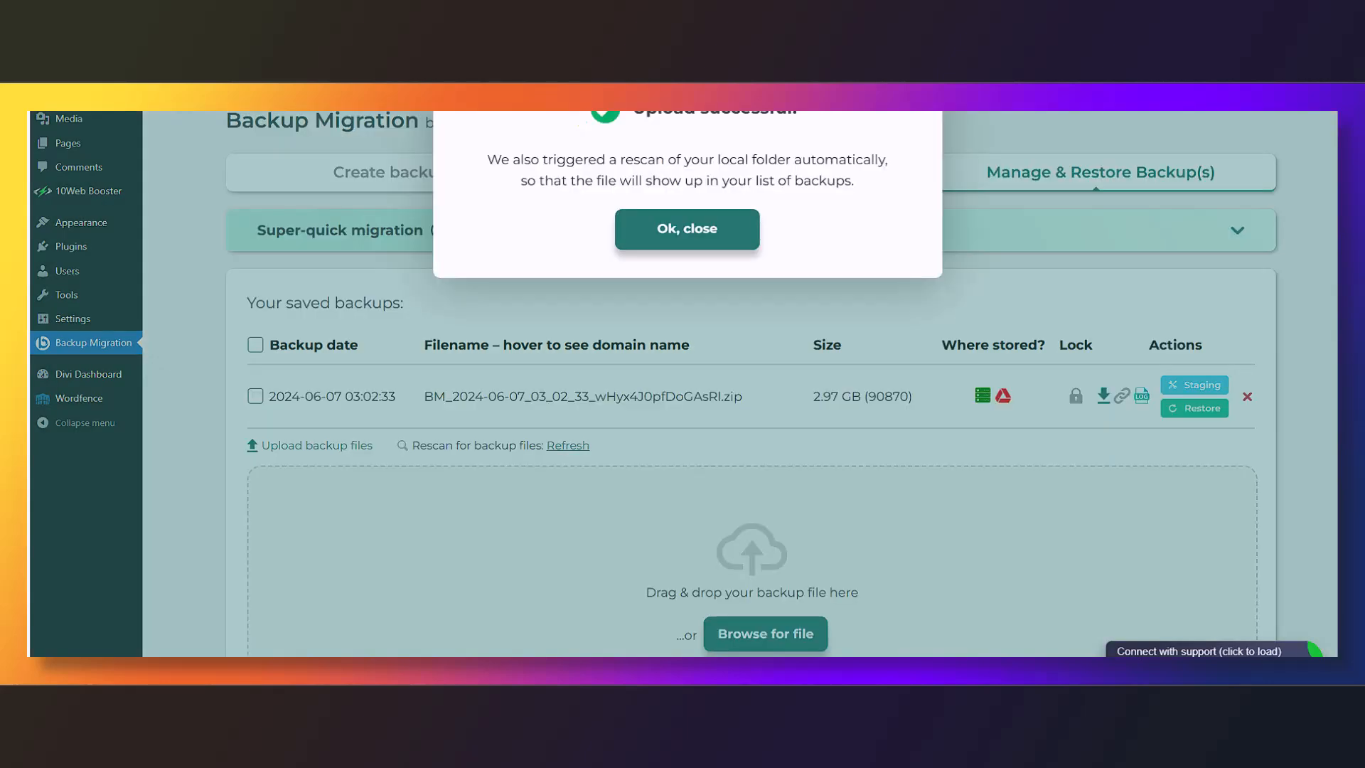
Dismiss the upload notice, select the 2024-06-07 backup, and restore it, accepting the overwrite warning
{"action": "left_click", "coordinate": [681, 231]}
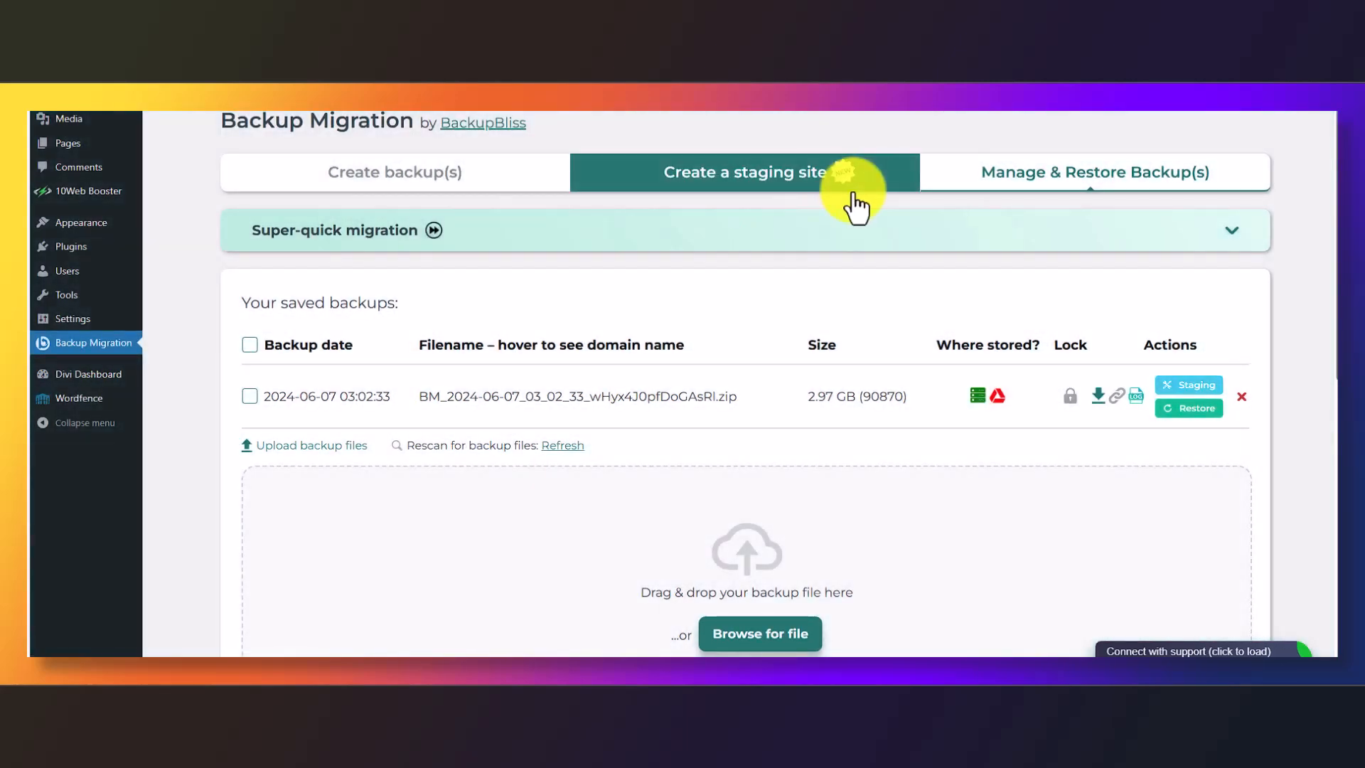
{"action": "left_click", "coordinate": [249, 396]}
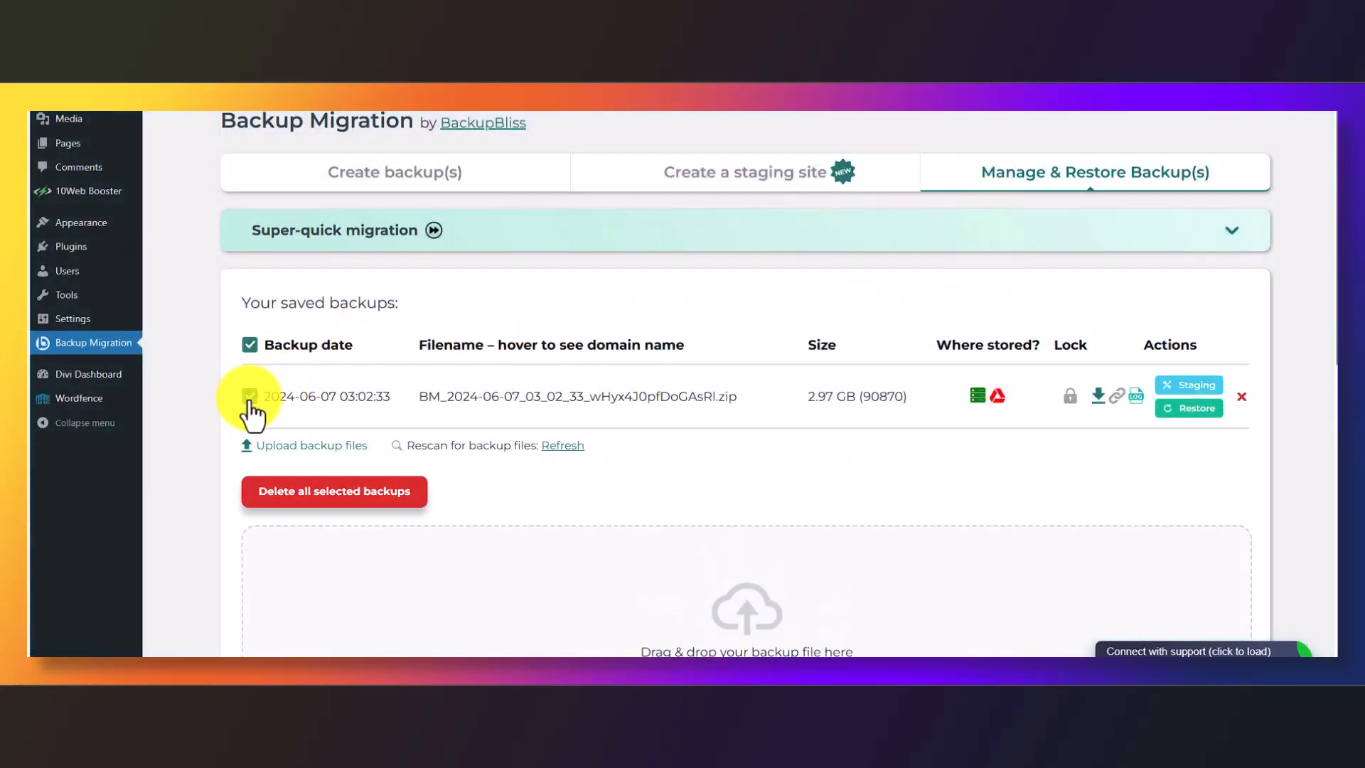
{"action": "left_click", "coordinate": [1188, 407]}
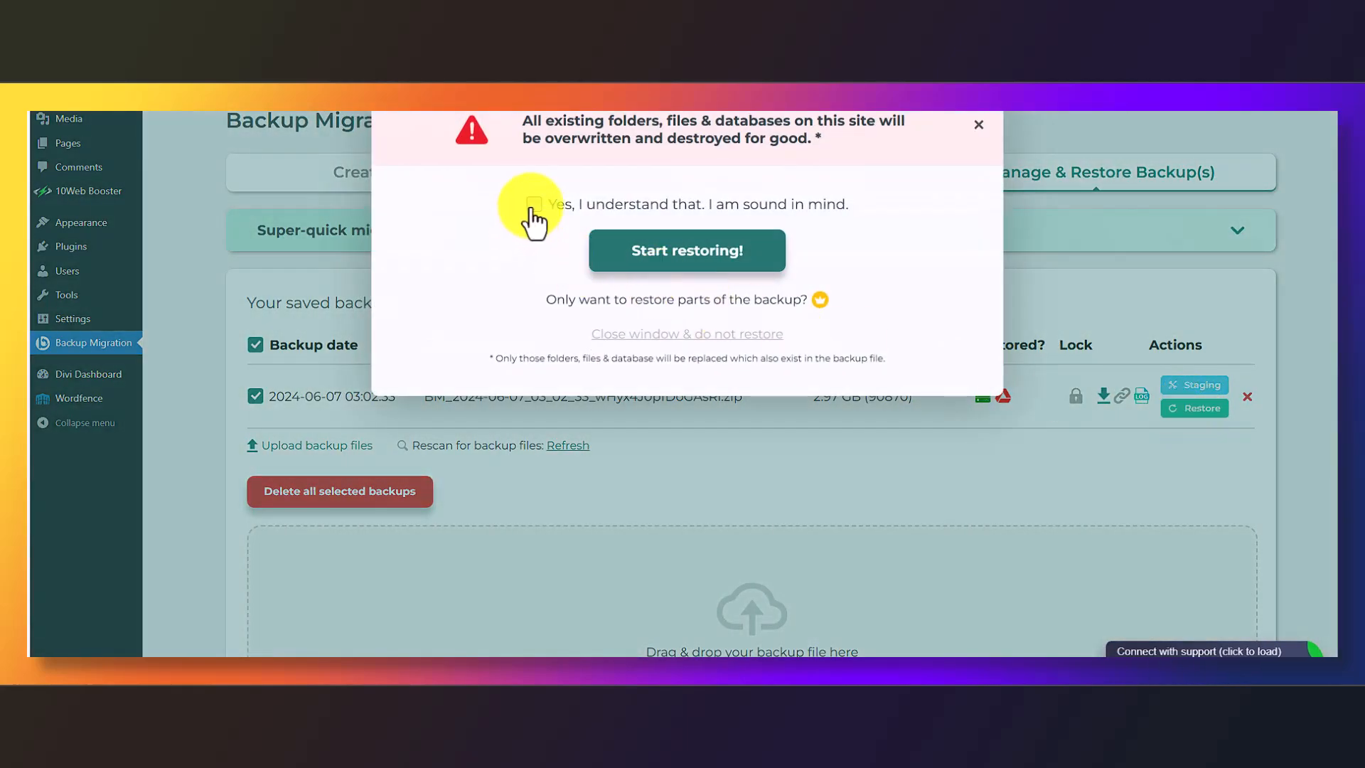
{"action": "left_click", "coordinate": [533, 206]}
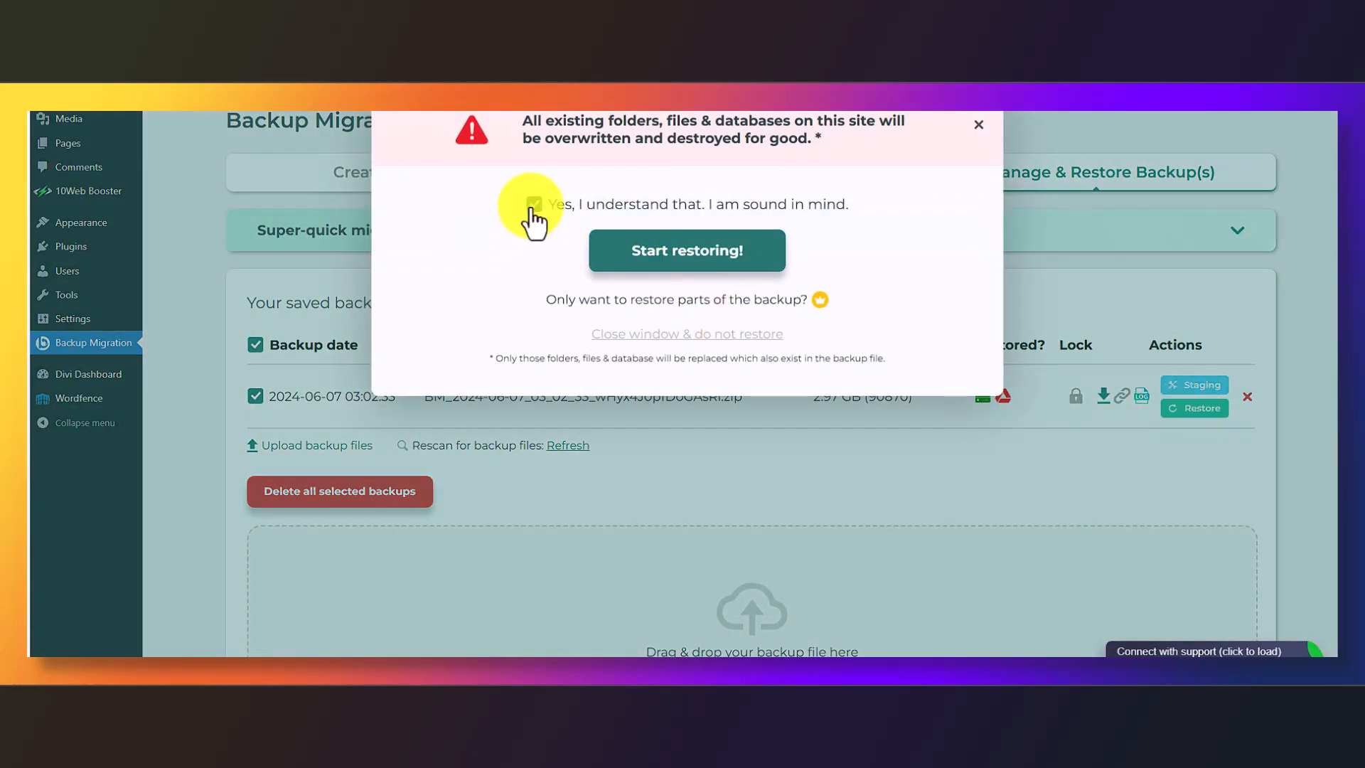
{"action": "left_click", "coordinate": [653, 250]}
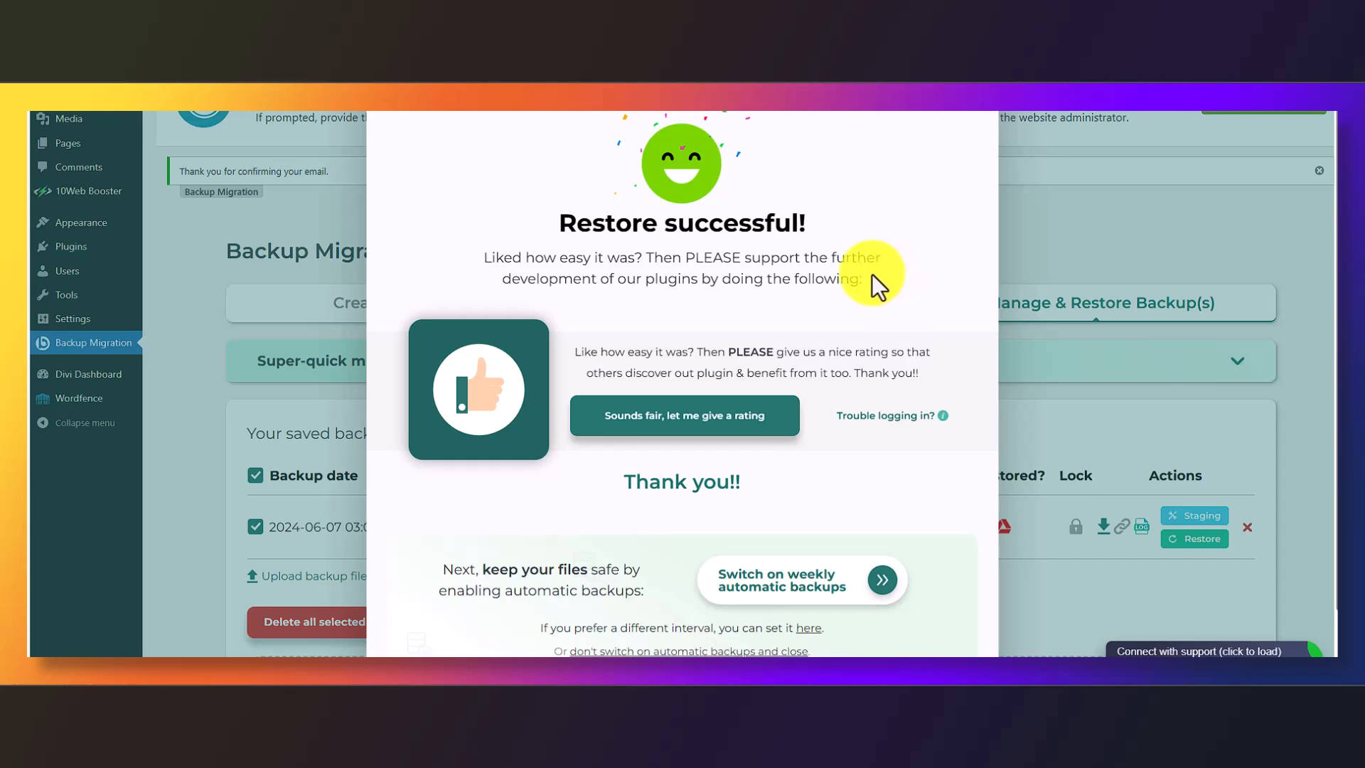
Close the Restore successful popup without switching on automatic backups
{"action": "scroll", "coordinate": [816, 348], "scroll_direction": "down", "scroll_amount": 1}
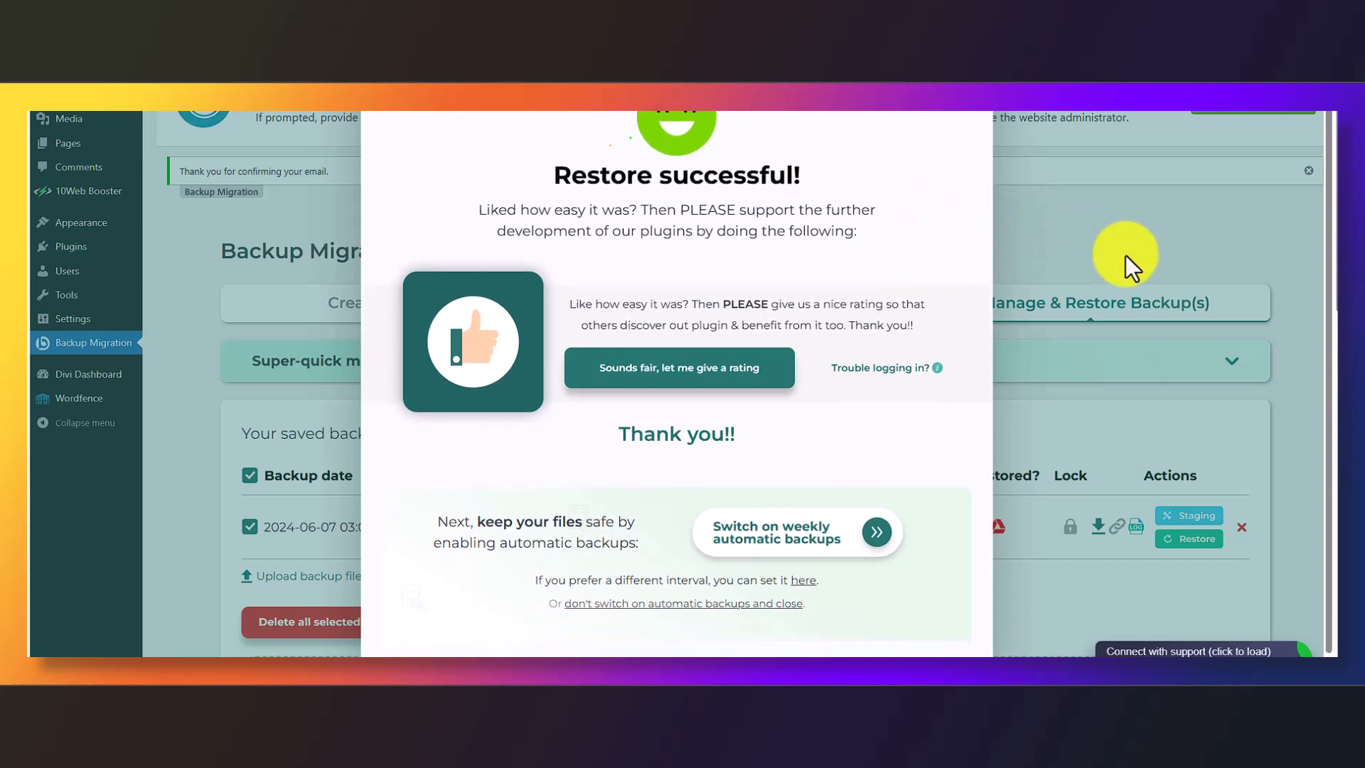
{"action": "scroll", "coordinate": [1090, 250], "scroll_direction": "down", "scroll_amount": 4}
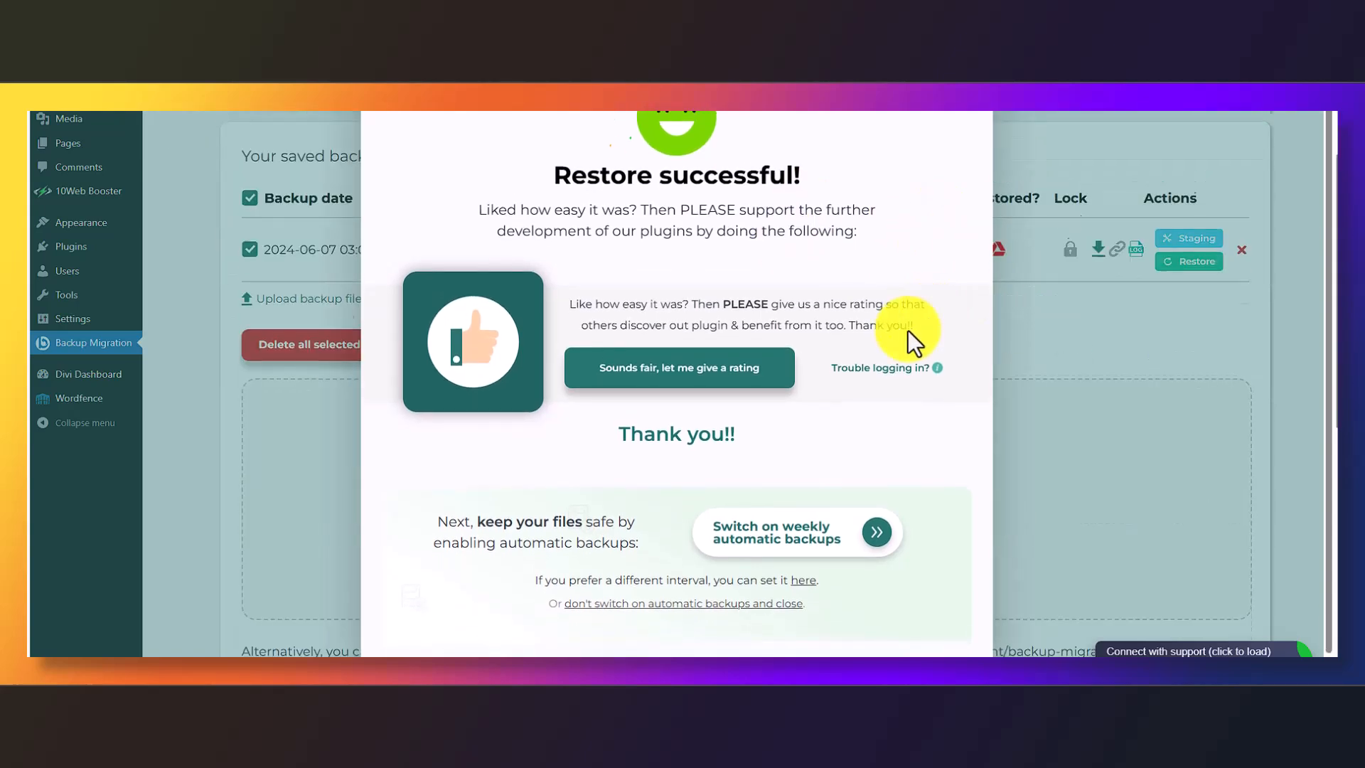
{"action": "left_click", "coordinate": [649, 604]}
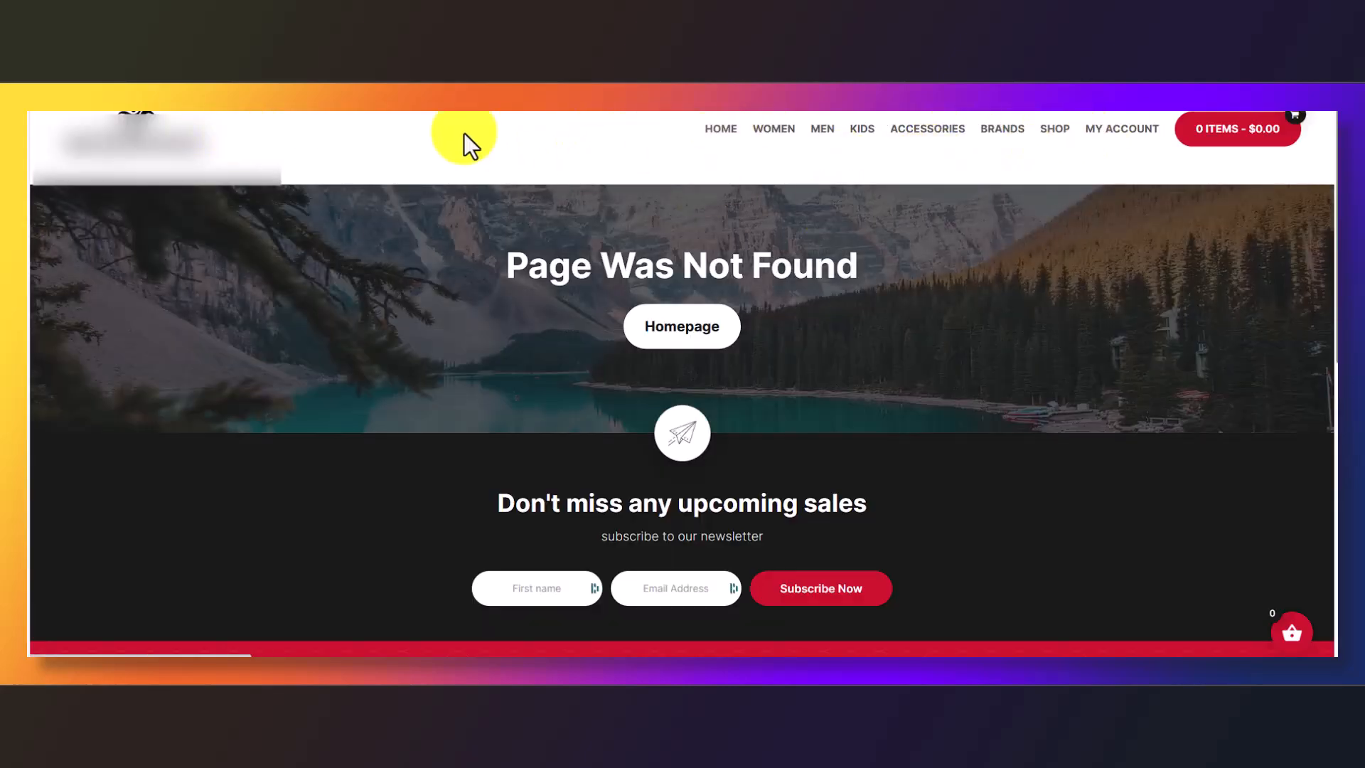
Leave the 404 page for the store homepage and scroll through its 'It's a Sunny Life' banner and product sections
{"action": "left_click", "coordinate": [229, 134]}
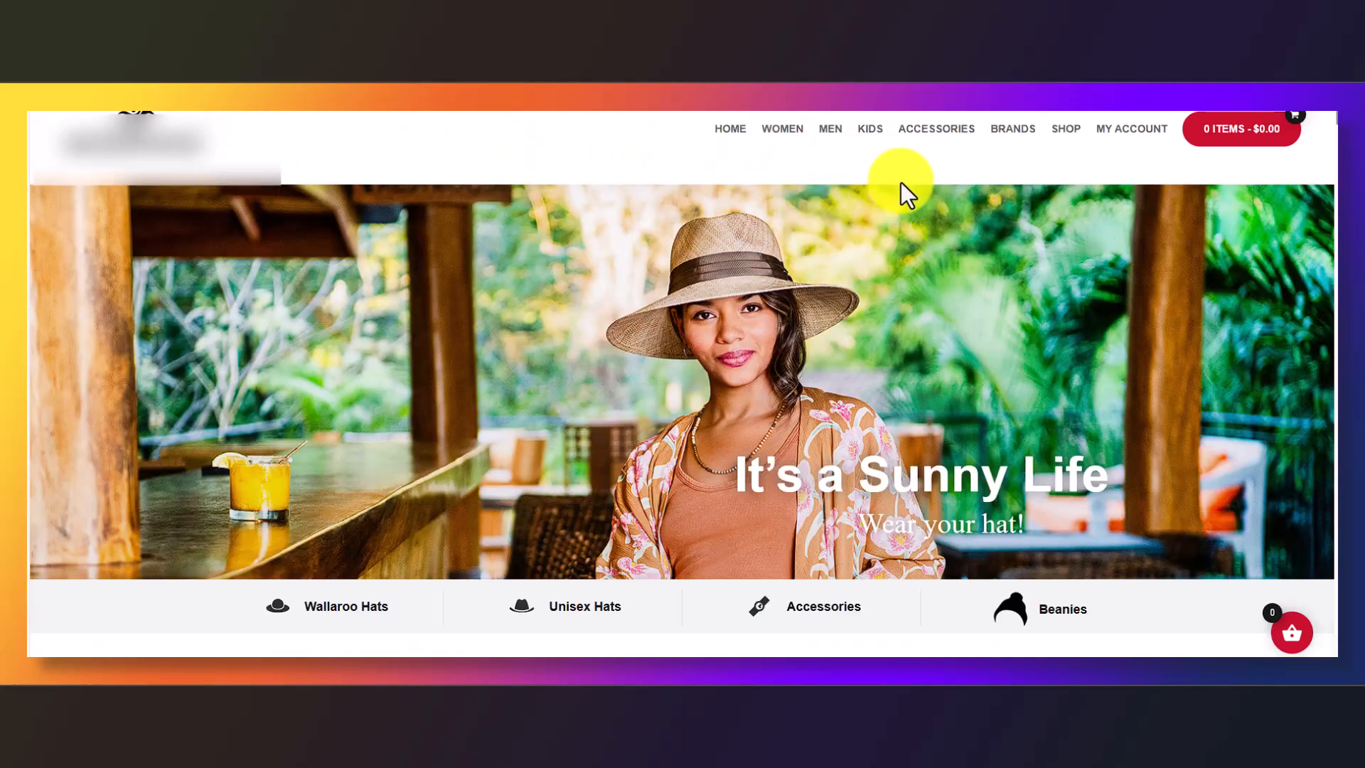
{"action": "scroll", "coordinate": [915, 182], "scroll_direction": "down", "scroll_amount": 10}
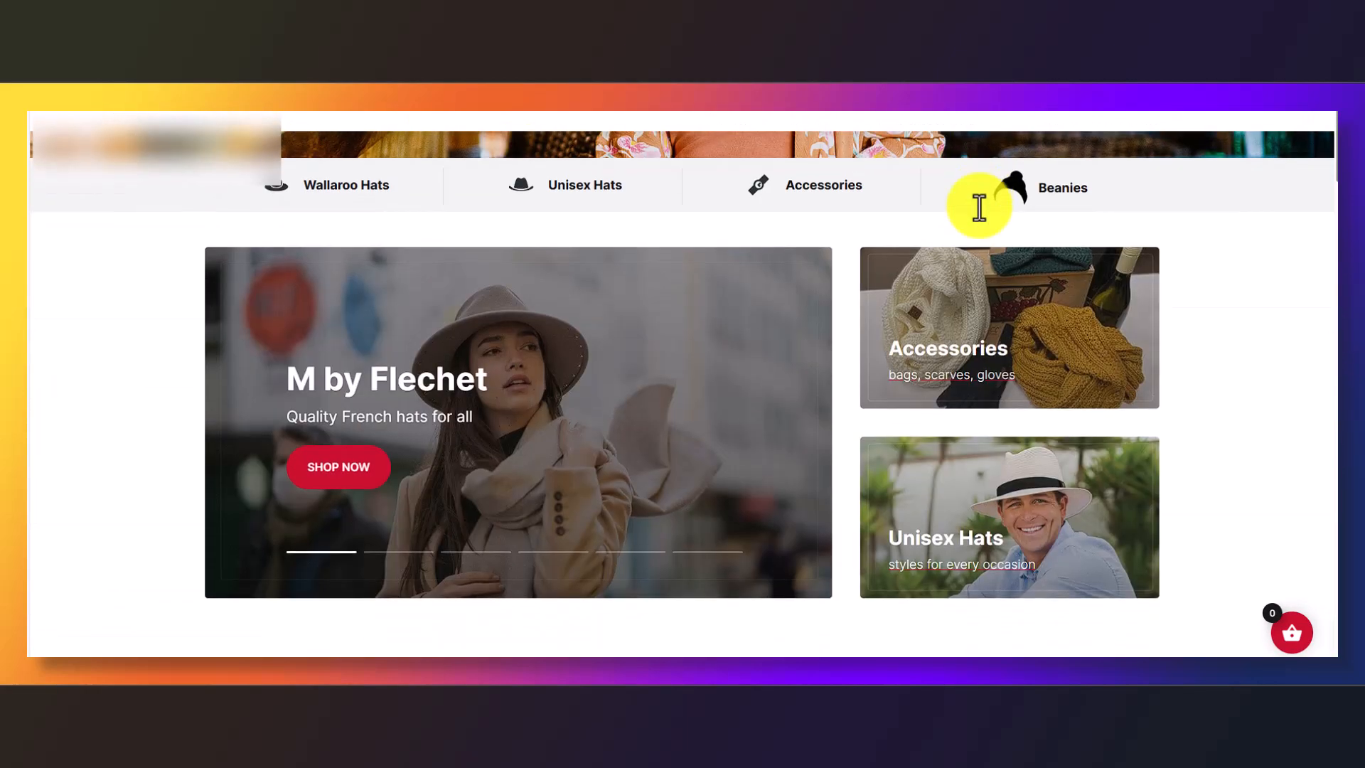
{"action": "scroll", "coordinate": [1047, 394], "scroll_direction": "down", "scroll_amount": 12}
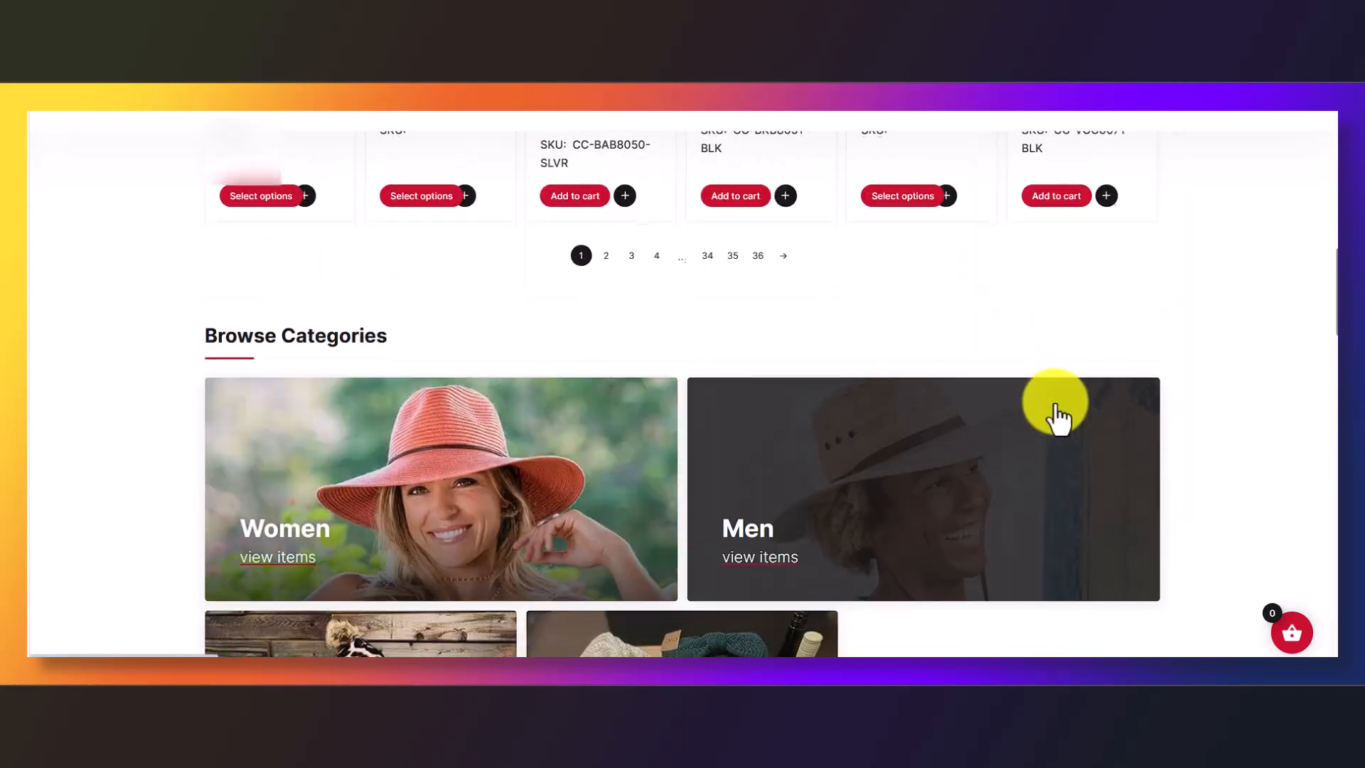
{"action": "scroll", "coordinate": [1054, 425], "scroll_direction": "down", "scroll_amount": 15}
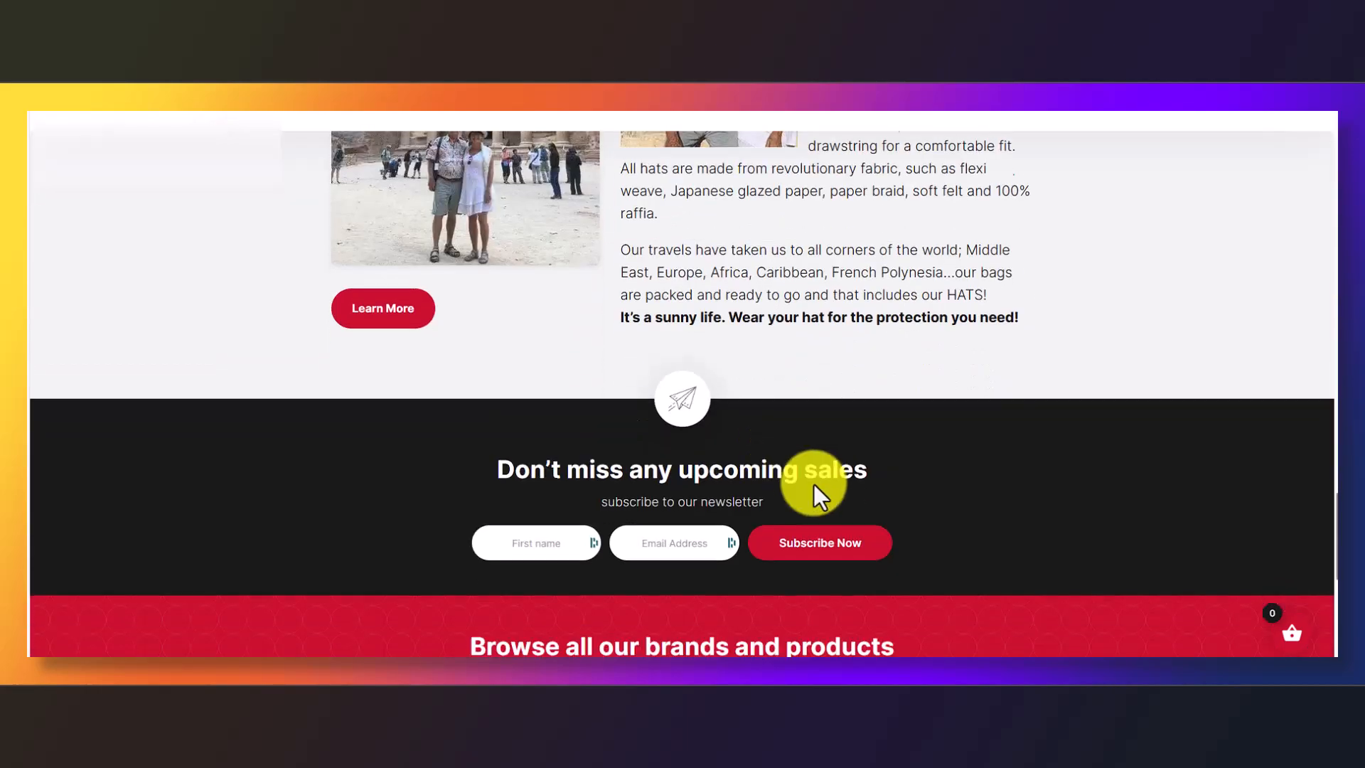
{"action": "scroll", "coordinate": [901, 492], "scroll_direction": "up", "scroll_amount": 15}
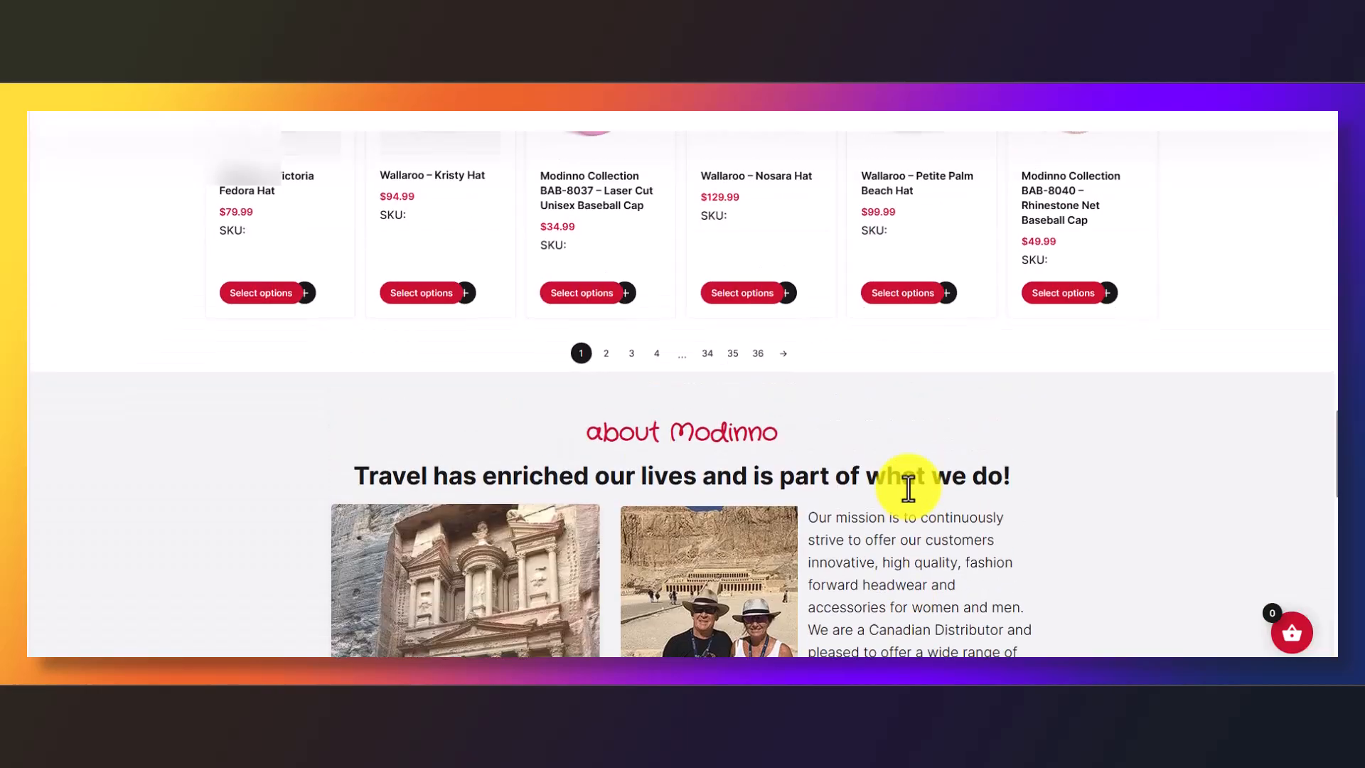
{"action": "scroll", "coordinate": [908, 489], "scroll_direction": "up", "scroll_amount": 10}
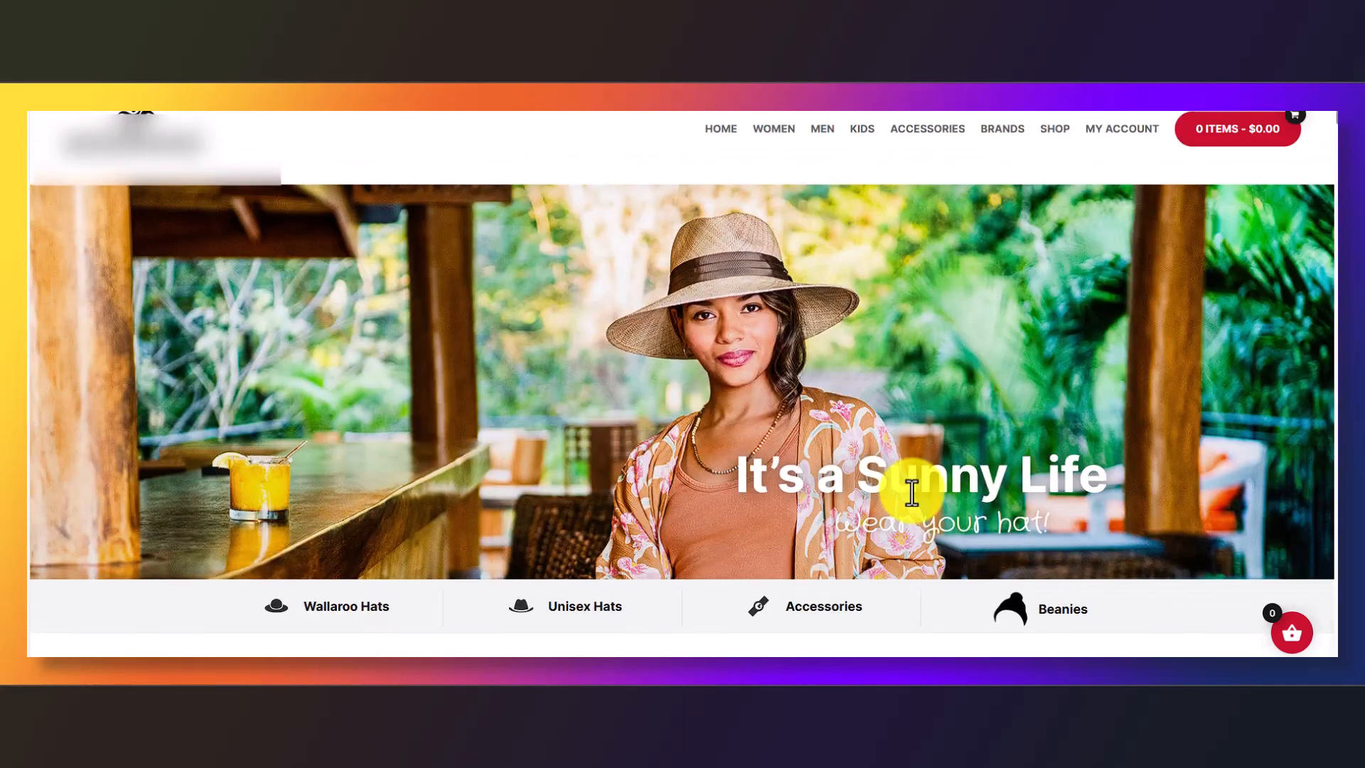
{"action": "scroll", "coordinate": [823, 474], "scroll_direction": "down", "scroll_amount": 5}
{"action": "scroll", "coordinate": [817, 469], "scroll_direction": "down", "scroll_amount": 15}
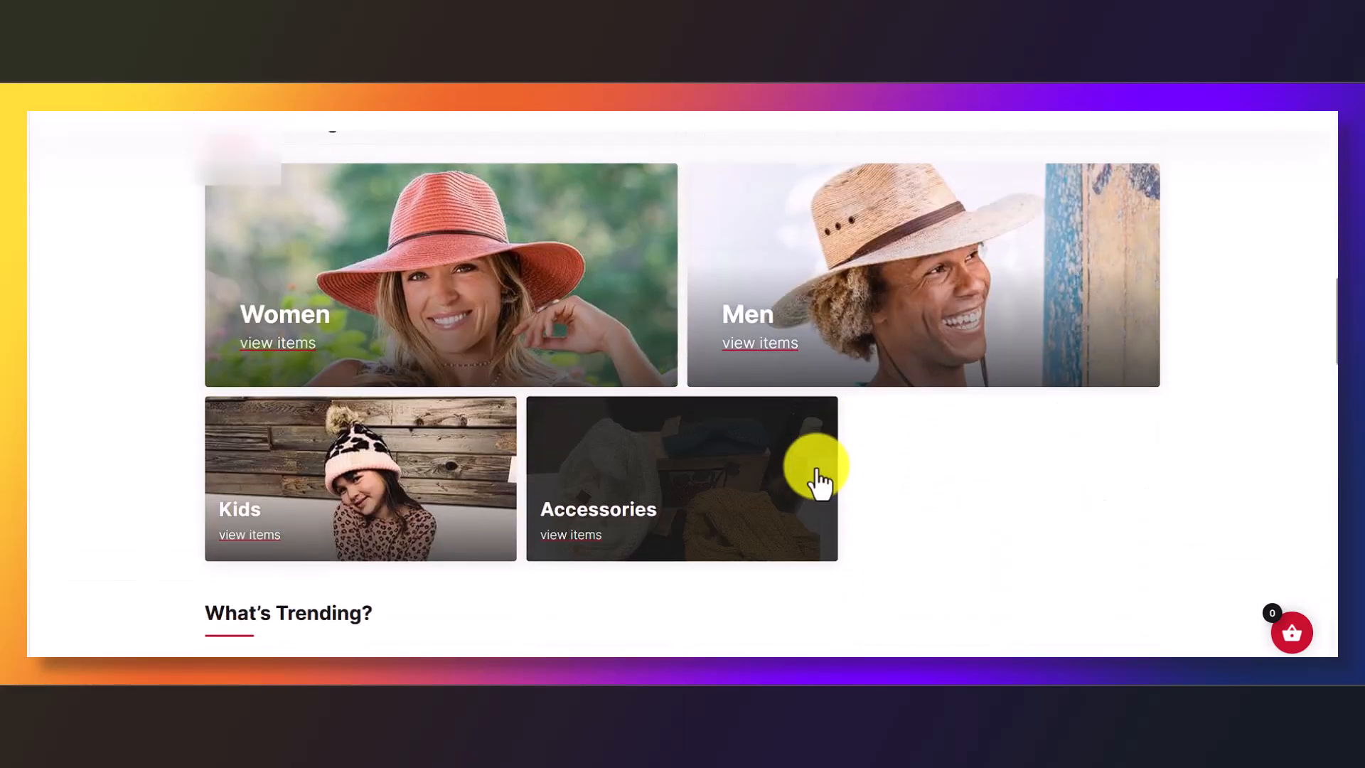
{"action": "scroll", "coordinate": [843, 467], "scroll_direction": "down", "scroll_amount": 5}
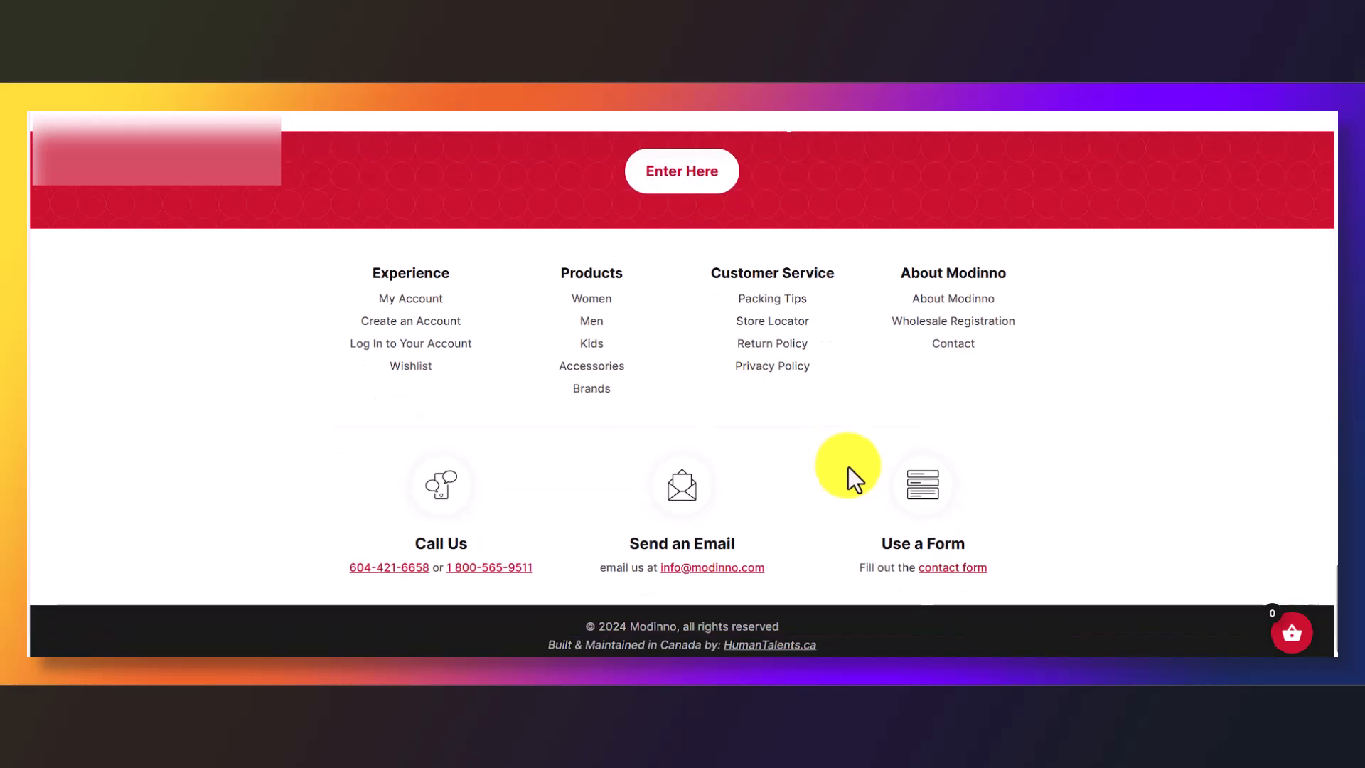
{"action": "scroll", "coordinate": [846, 467], "scroll_direction": "up", "scroll_amount": 12}
{"action": "scroll", "coordinate": [849, 468], "scroll_direction": "up", "scroll_amount": 15}
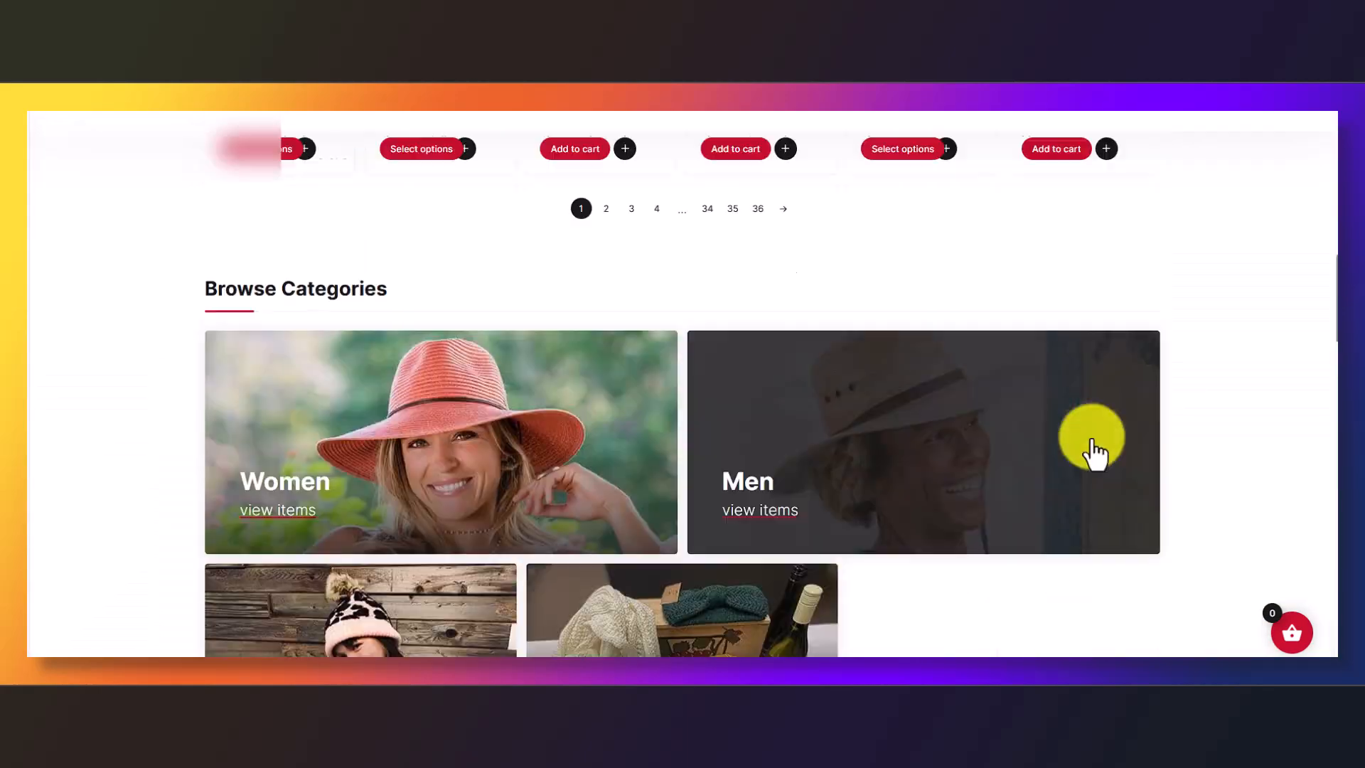
{"action": "scroll", "coordinate": [1107, 449], "scroll_direction": "up", "scroll_amount": 2}
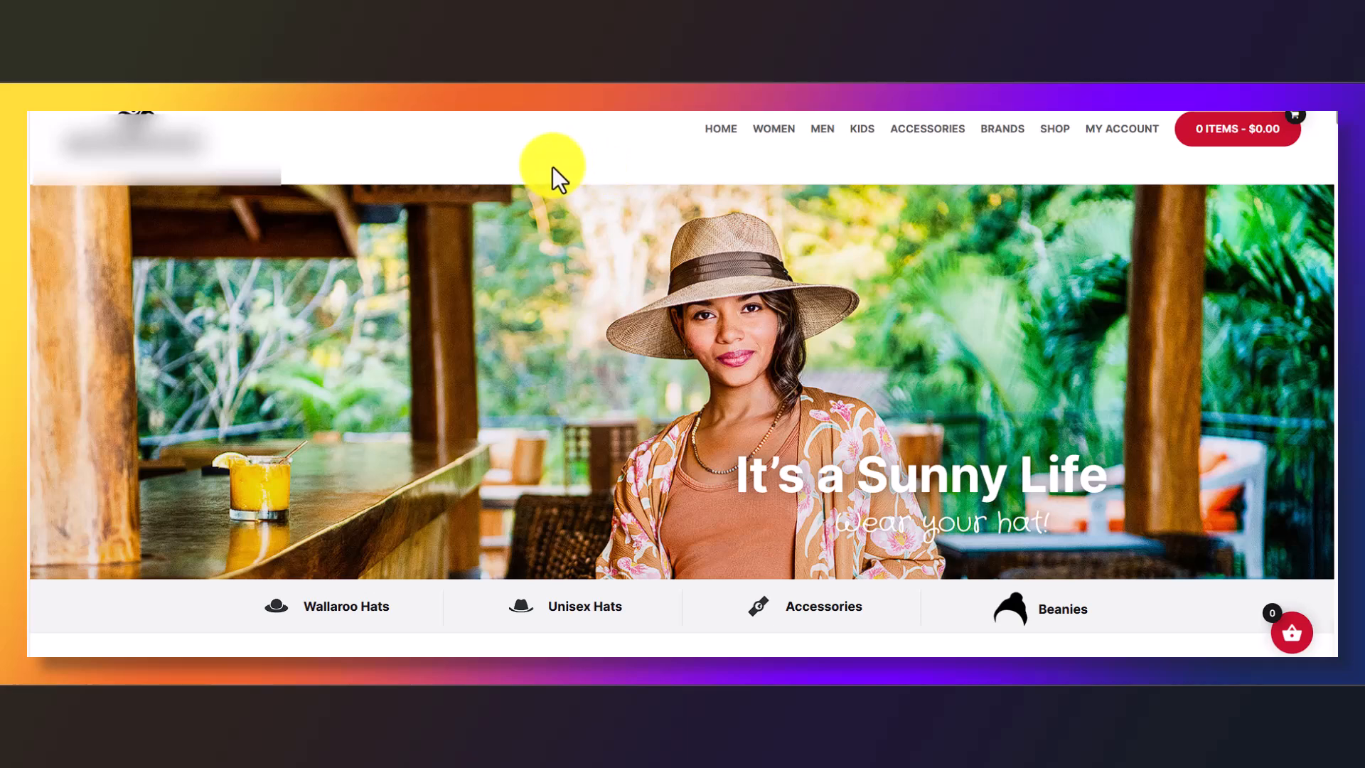
{"action": "scroll", "coordinate": [753, 228], "scroll_direction": "down", "scroll_amount": 3}
{"action": "scroll", "coordinate": [758, 224], "scroll_direction": "down", "scroll_amount": 8}
{"action": "scroll", "coordinate": [764, 225], "scroll_direction": "up", "scroll_amount": 10}
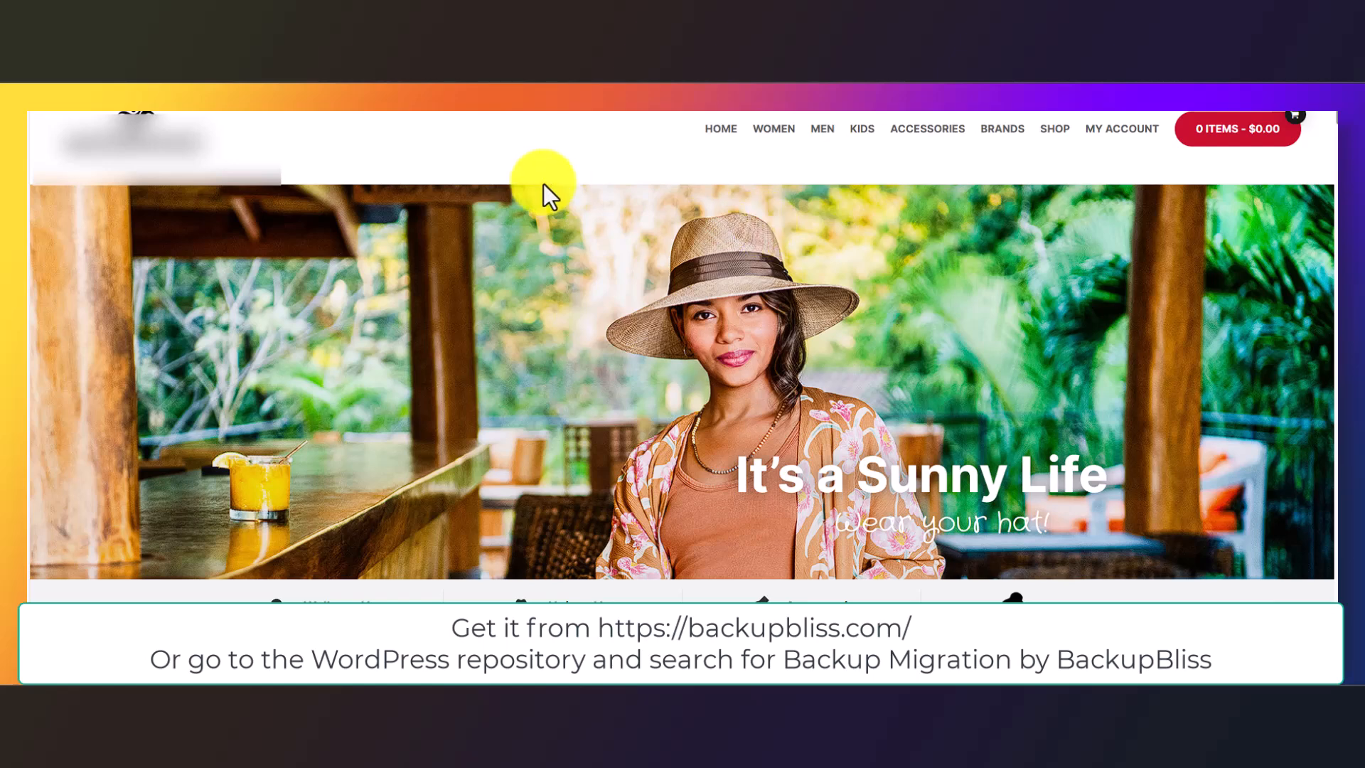